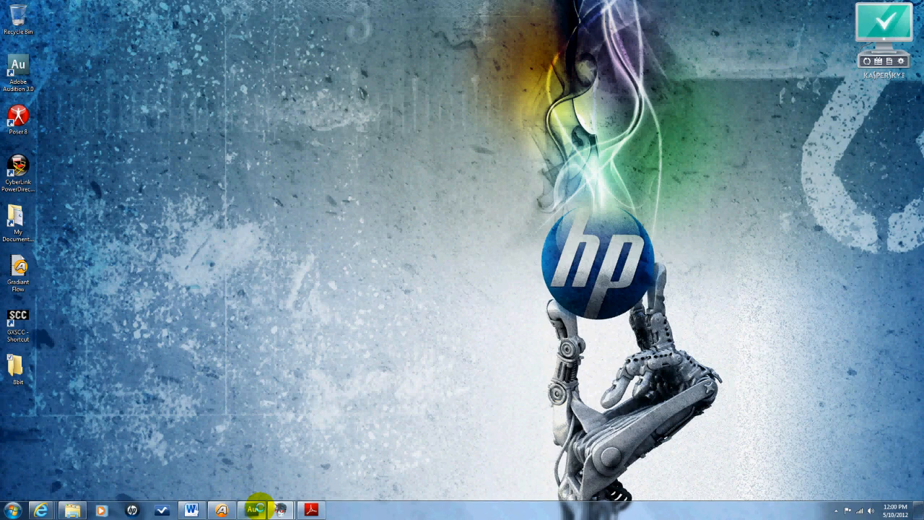
Open the Henchmen_3.pdf script in Adobe Reader and read the opening street scene.
{"action": "left_click", "coordinate": [311, 510]}
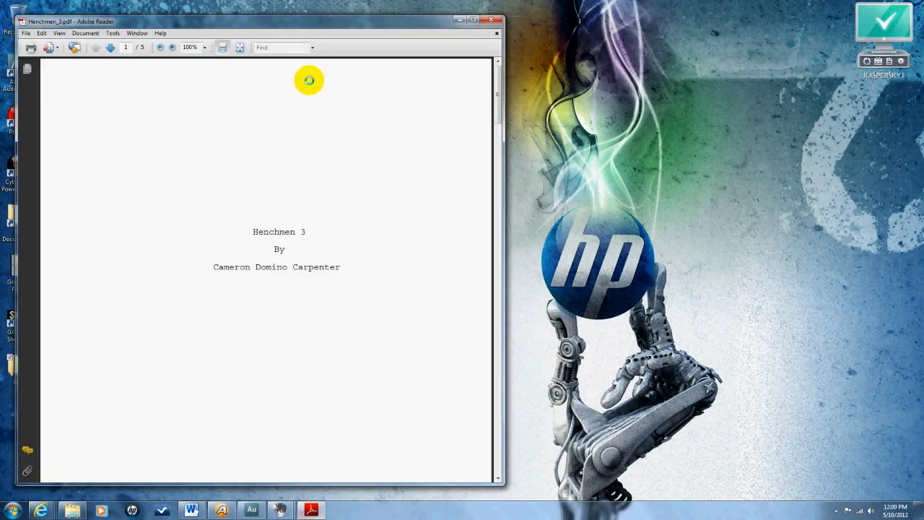
{"action": "left_click_drag", "start_coordinate": [329, 20], "coordinate": [458, 26]}
{"action": "scroll", "coordinate": [482, 138], "scroll_direction": "down", "scroll_amount": 5}
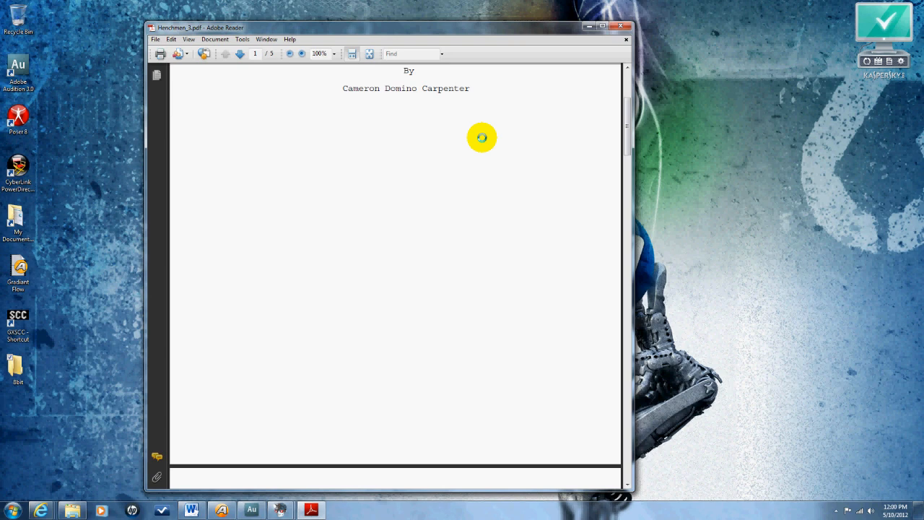
{"action": "scroll", "coordinate": [481, 137], "scroll_direction": "down", "scroll_amount": 10}
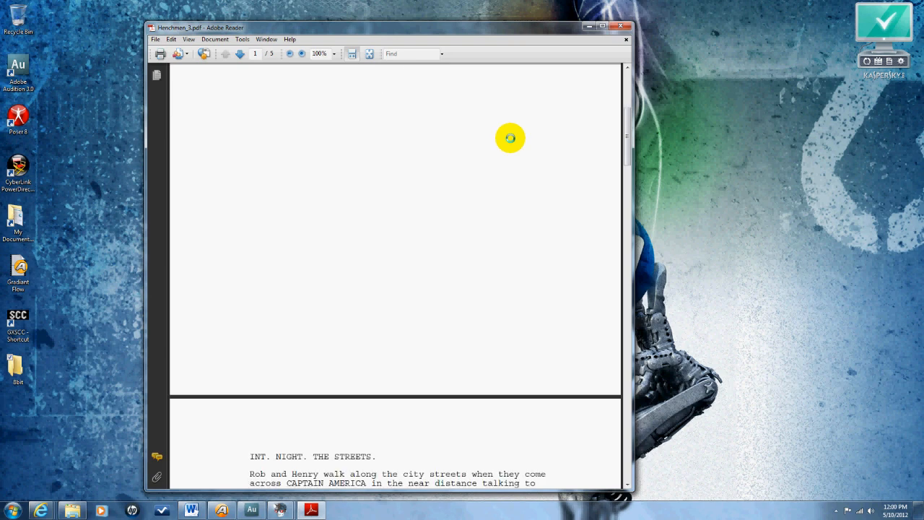
{"action": "left_click_drag", "start_coordinate": [377, 137], "coordinate": [437, 332]}
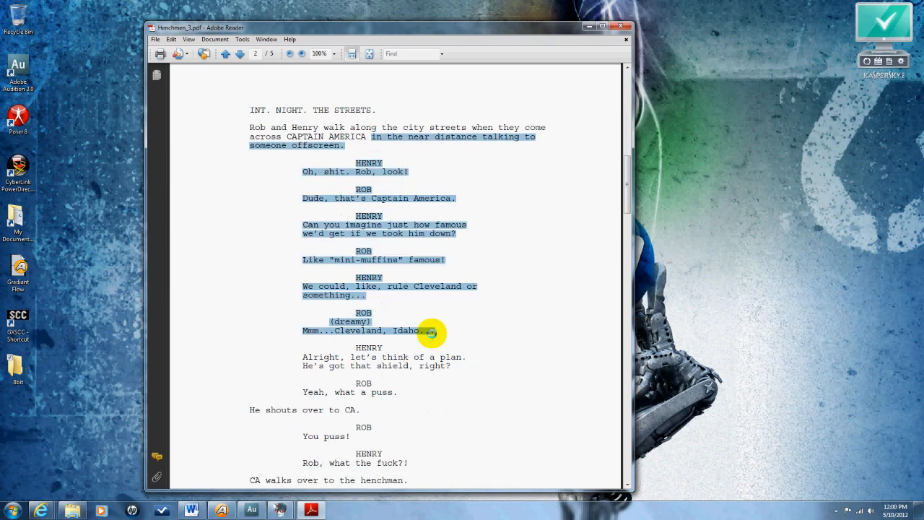
{"action": "scroll", "coordinate": [450, 336], "scroll_direction": "down", "scroll_amount": 3}
{"action": "left_click", "coordinate": [450, 337]}
{"action": "scroll", "coordinate": [441, 318], "scroll_direction": "down", "scroll_amount": 3}
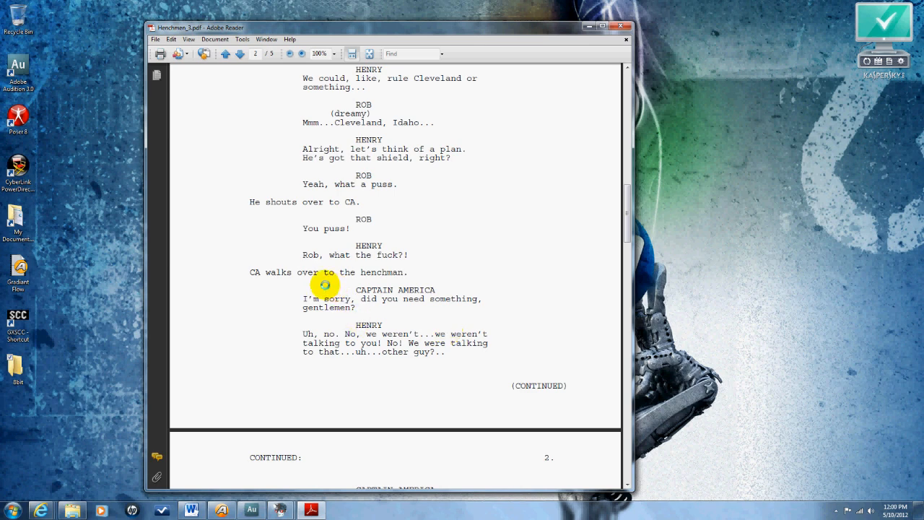
Review Captain America's dialogue and the following page of the script, and minimize the document.
{"action": "left_click_drag", "start_coordinate": [331, 273], "coordinate": [368, 303]}
{"action": "left_click", "coordinate": [379, 312]}
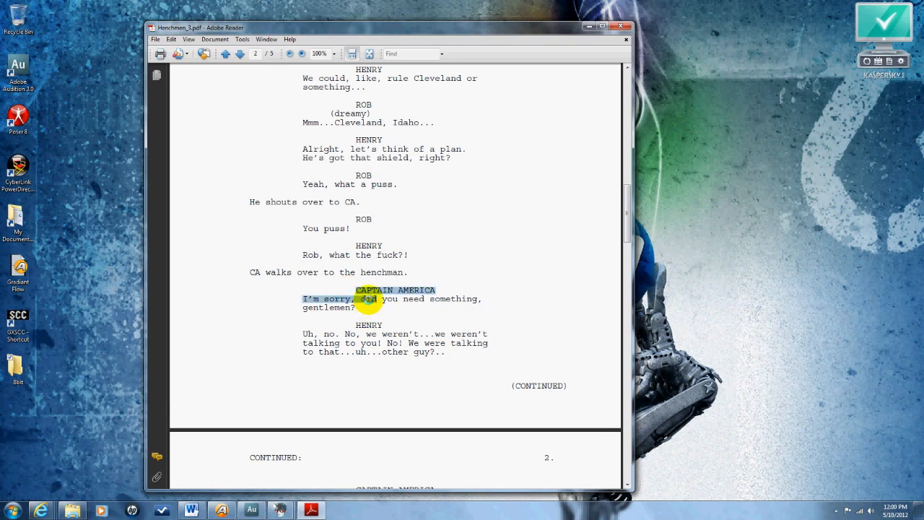
{"action": "scroll", "coordinate": [372, 301], "scroll_direction": "down", "scroll_amount": 1}
{"action": "left_click", "coordinate": [392, 334]}
{"action": "scroll", "coordinate": [405, 341], "scroll_direction": "down", "scroll_amount": 5}
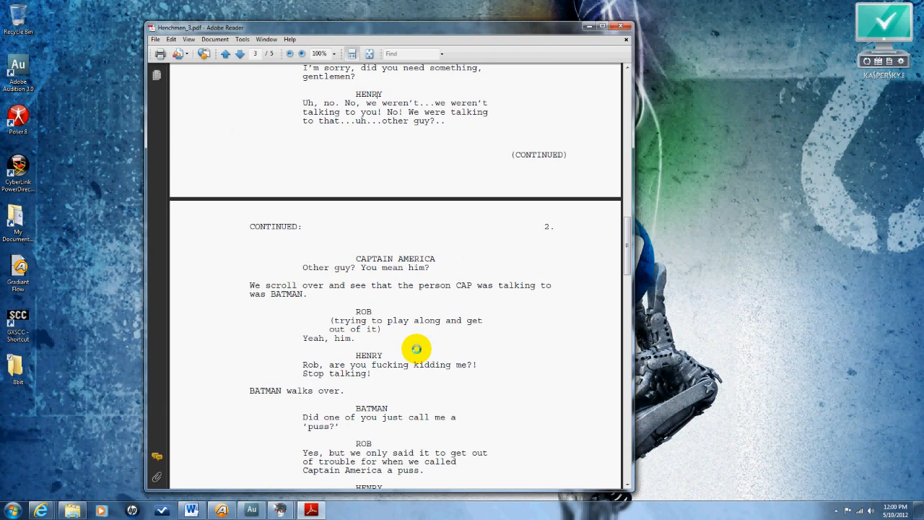
{"action": "scroll", "coordinate": [421, 347], "scroll_direction": "up", "scroll_amount": 6}
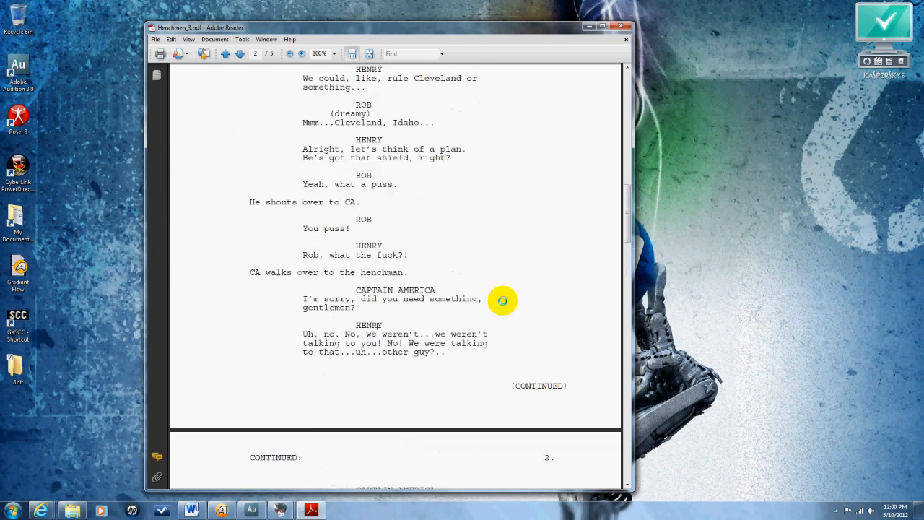
{"action": "left_click", "coordinate": [589, 27]}
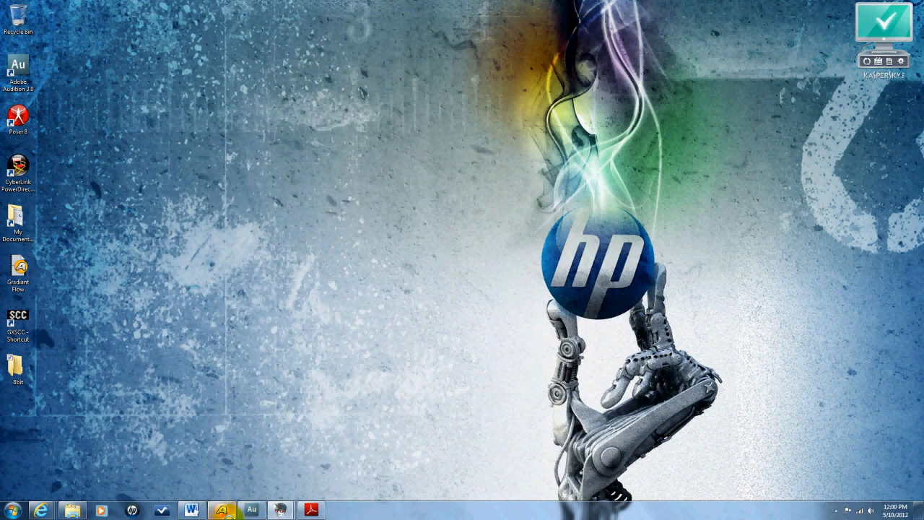
Switch to the Internet Explorer window showing VGMusic and load the Google home page in it.
{"action": "mouse_move", "coordinate": [43, 510]}
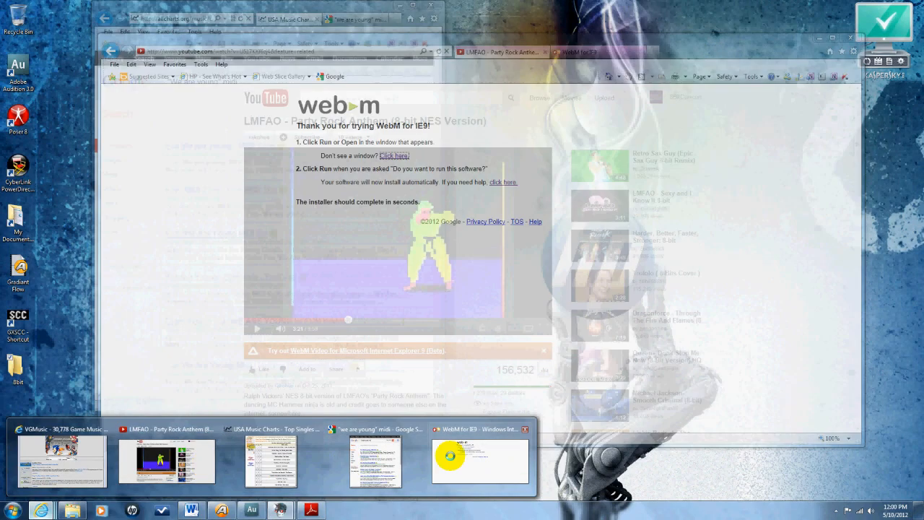
{"action": "left_click", "coordinate": [77, 465]}
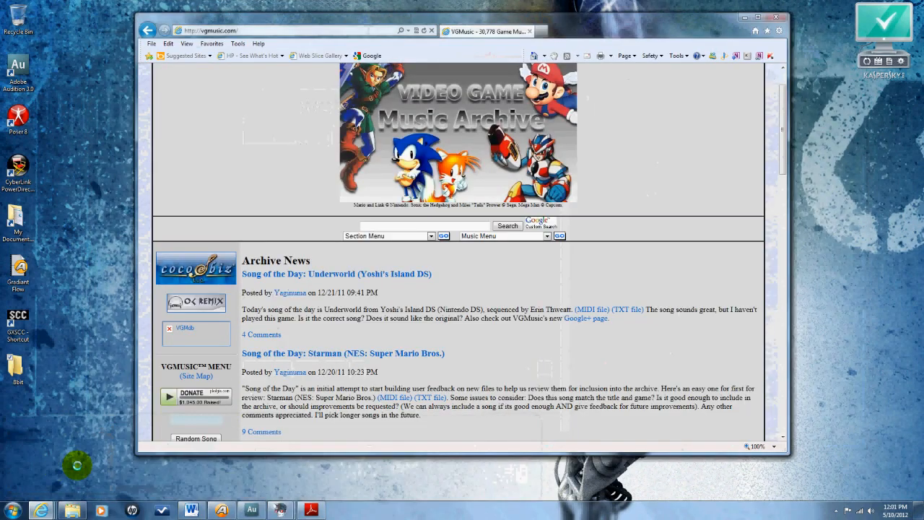
{"action": "left_click_drag", "start_coordinate": [380, 19], "coordinate": [401, 27]}
{"action": "left_click", "coordinate": [375, 42]}
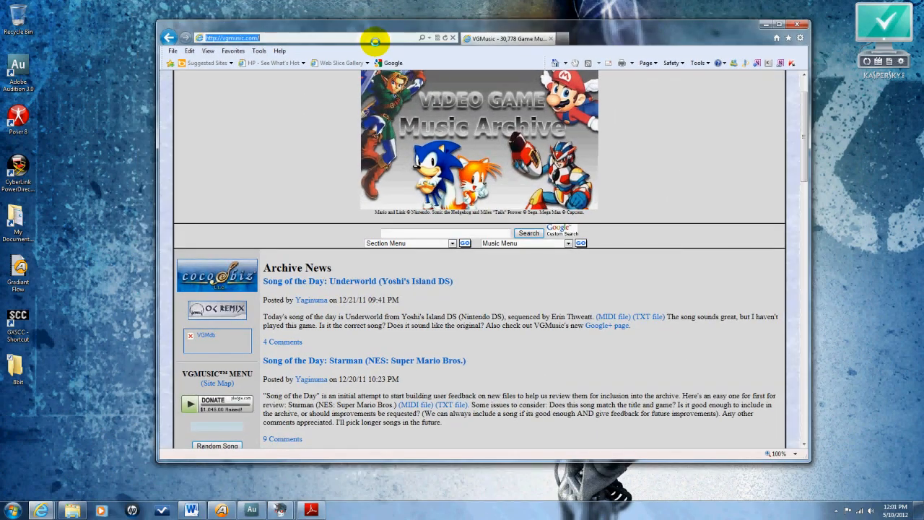
{"action": "type", "text": "spri"}
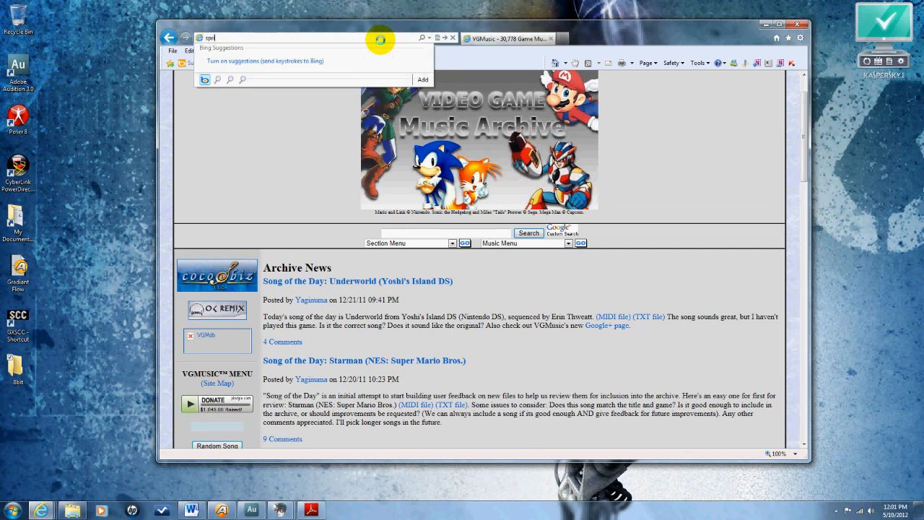
{"action": "type", "text": "ters"}
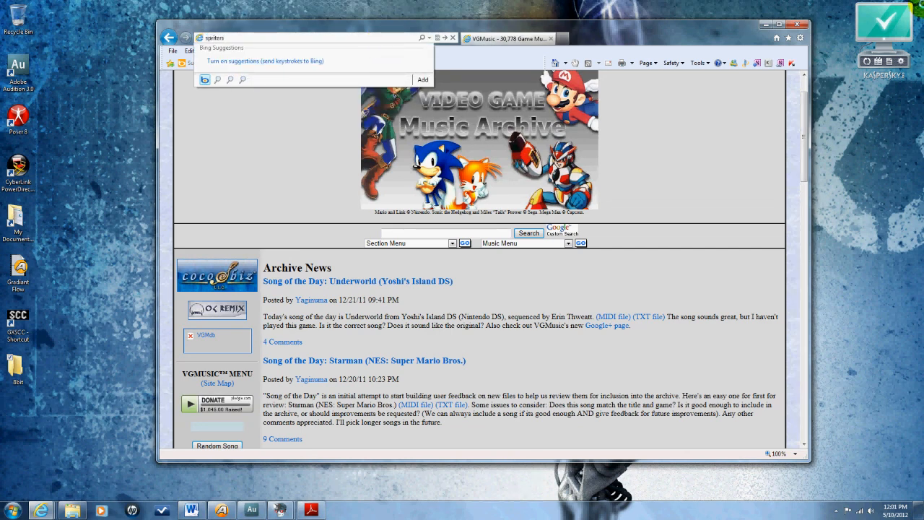
{"action": "left_click", "coordinate": [424, 37]}
{"action": "left_click", "coordinate": [428, 38]}
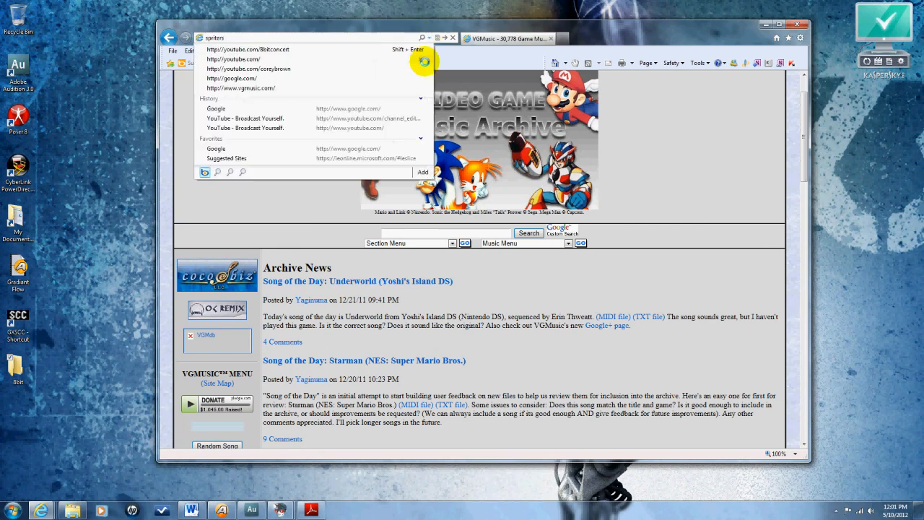
{"action": "left_click", "coordinate": [376, 107]}
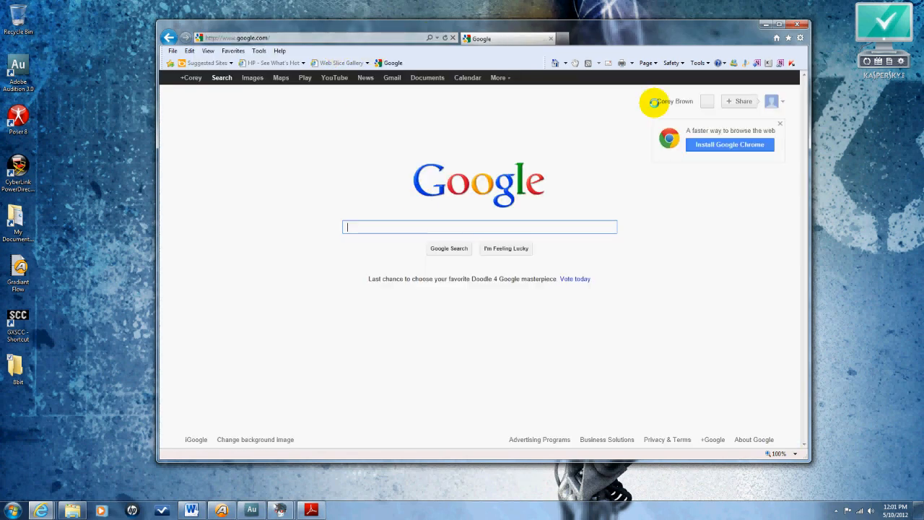
Search Google for "spriters resource" and open The Spriters Resource main page.
{"action": "type", "text": "sprit"}
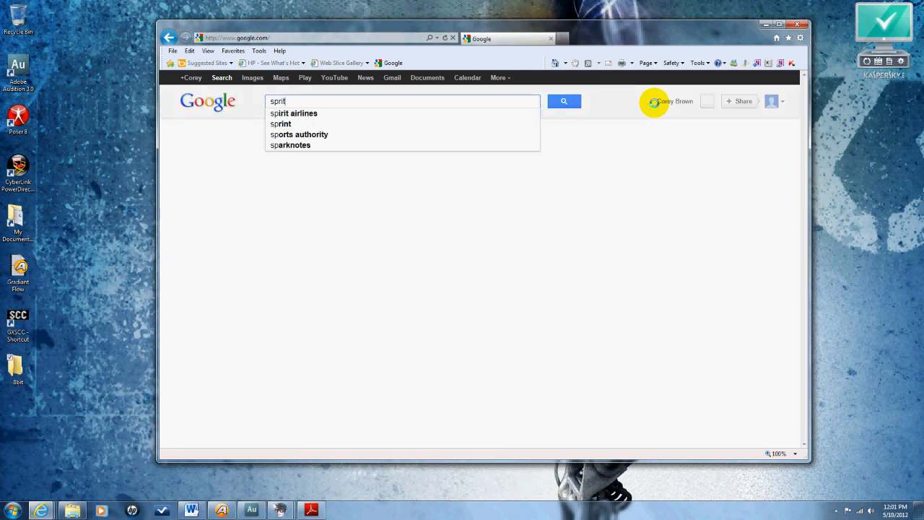
{"action": "type", "text": "ers resource"}
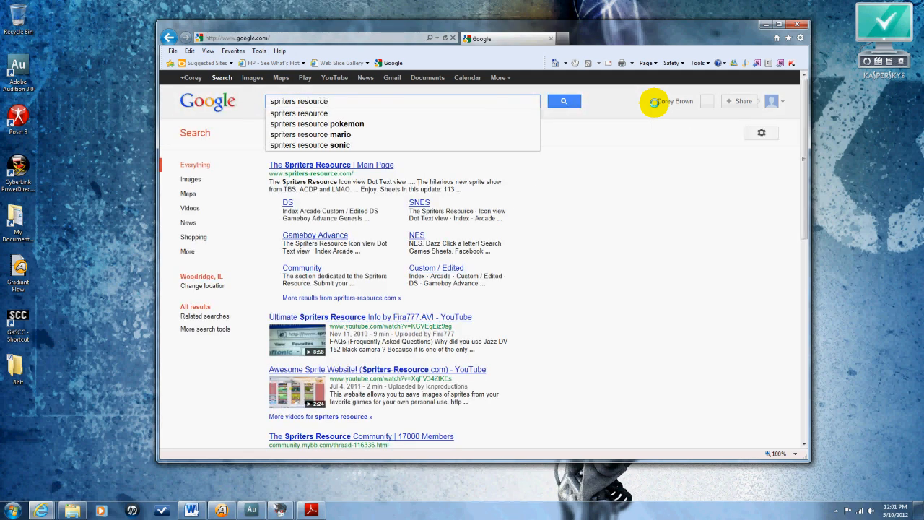
{"action": "key", "text": "Return"}
{"action": "left_click", "coordinate": [330, 165]}
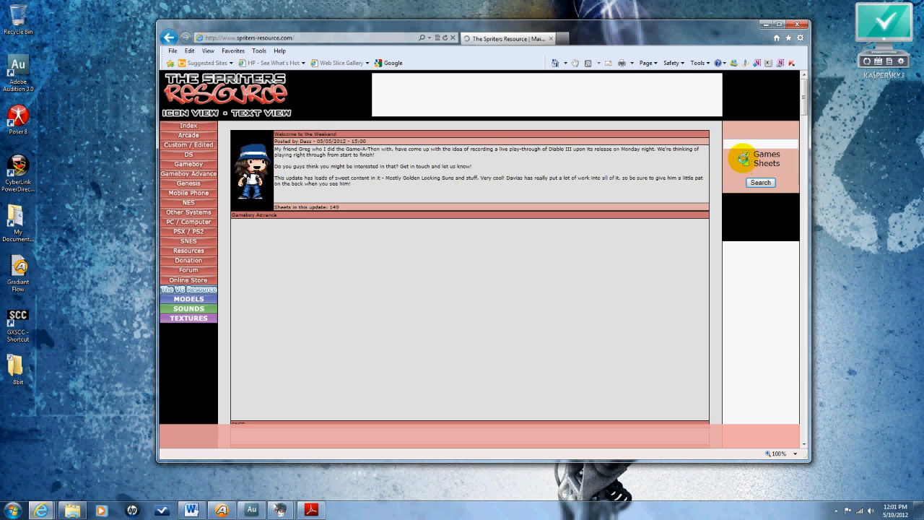
Search the site for "America" among Sheets only, with Games excluded.
{"action": "left_click", "coordinate": [744, 164]}
{"action": "left_click", "coordinate": [746, 153]}
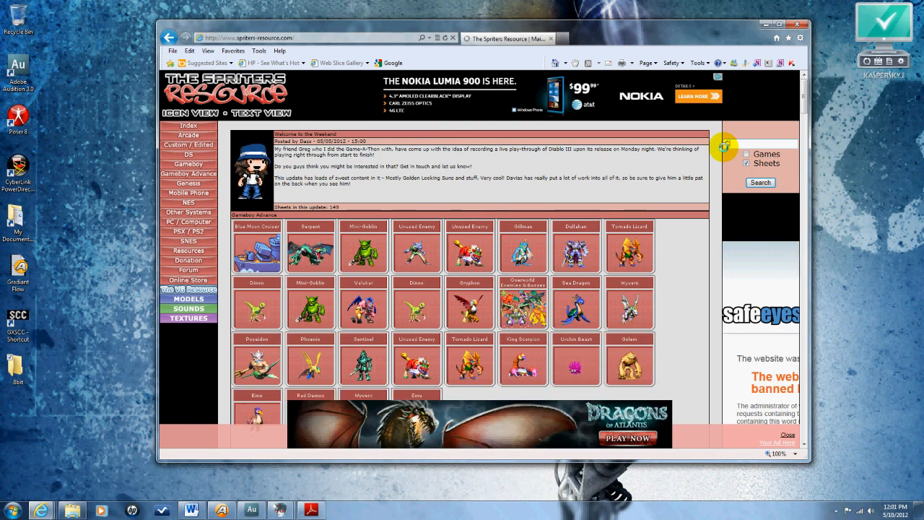
{"action": "left_click", "coordinate": [723, 146]}
{"action": "type", "text": "sm"}
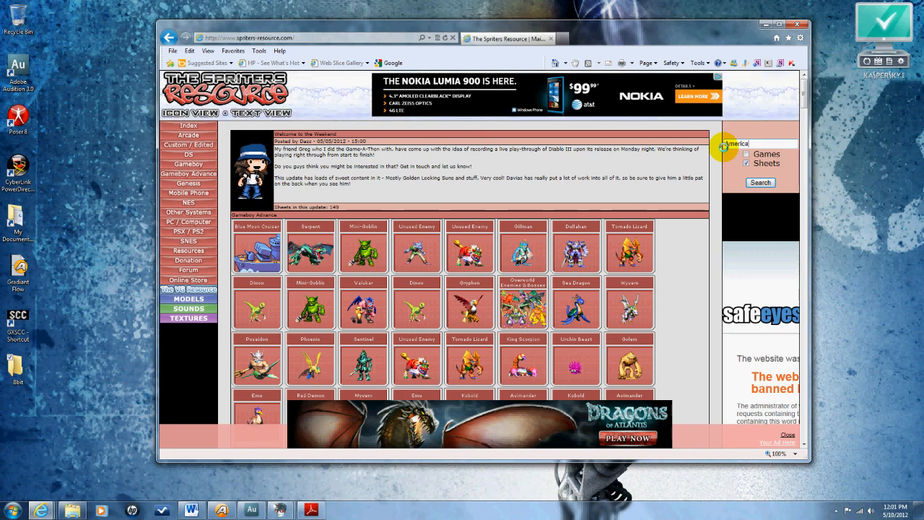
{"action": "type", "text": "erica"}
{"action": "key", "text": "Return"}
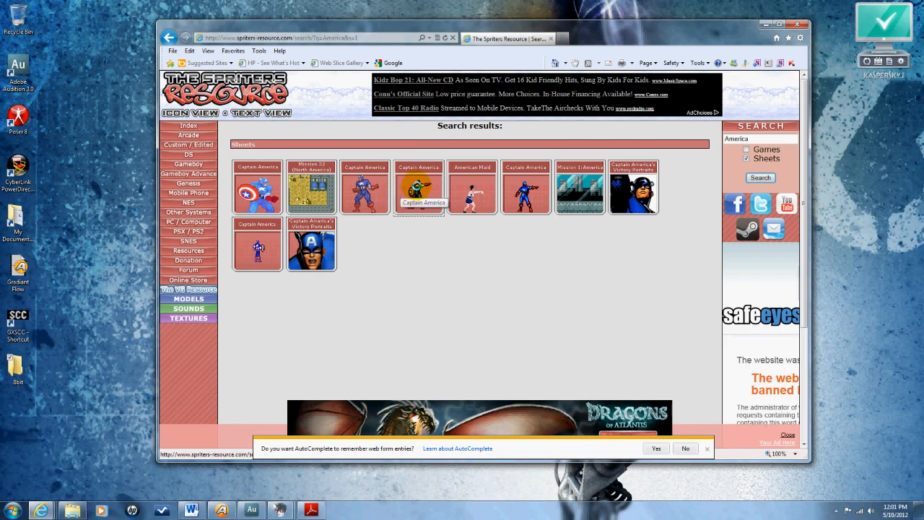
Open two of the Captain America sprite sheets in separate tabs and close the search results tab.
{"action": "right_click", "coordinate": [419, 191]}
{"action": "left_click", "coordinate": [376, 198]}
{"action": "right_click", "coordinate": [376, 195]}
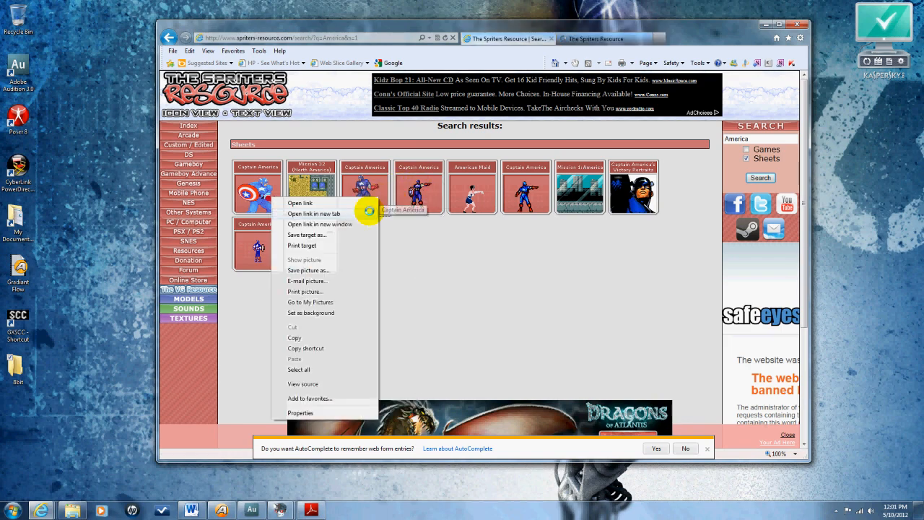
{"action": "left_click", "coordinate": [364, 209]}
{"action": "left_click", "coordinate": [551, 39]}
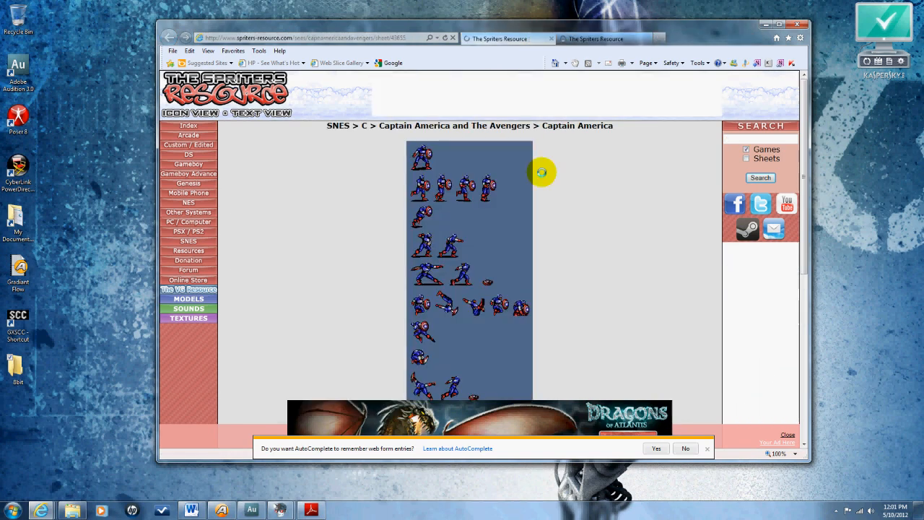
Look over the Captain America and The Avengers sprite sheet and close its tab.
{"action": "scroll", "coordinate": [518, 184], "scroll_direction": "down", "scroll_amount": 5}
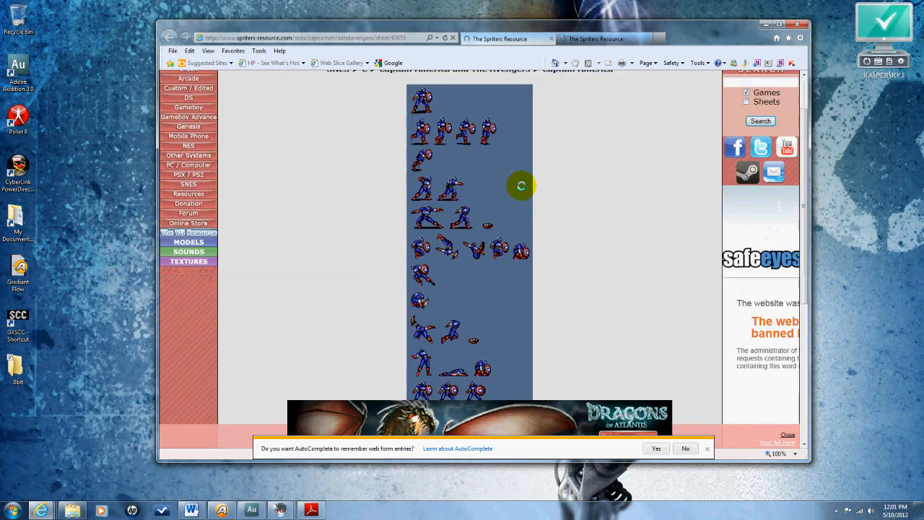
{"action": "scroll", "coordinate": [513, 183], "scroll_direction": "up", "scroll_amount": 5}
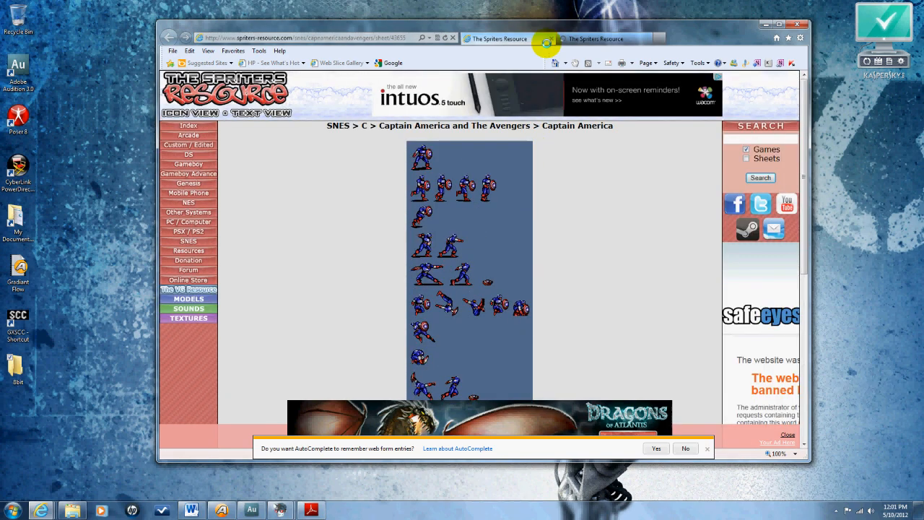
{"action": "left_click", "coordinate": [548, 39]}
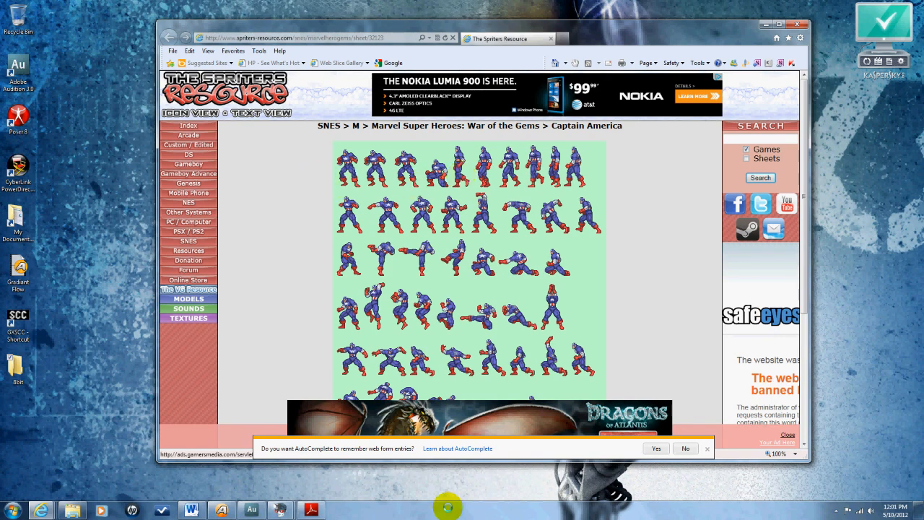
Make the browser window taller and examine the poses and shields on the Marvel Super Heroes: War of the Gems sheet.
{"action": "left_click_drag", "start_coordinate": [453, 468], "coordinate": [450, 489]}
{"action": "scroll", "coordinate": [385, 281], "scroll_direction": "down", "scroll_amount": 3}
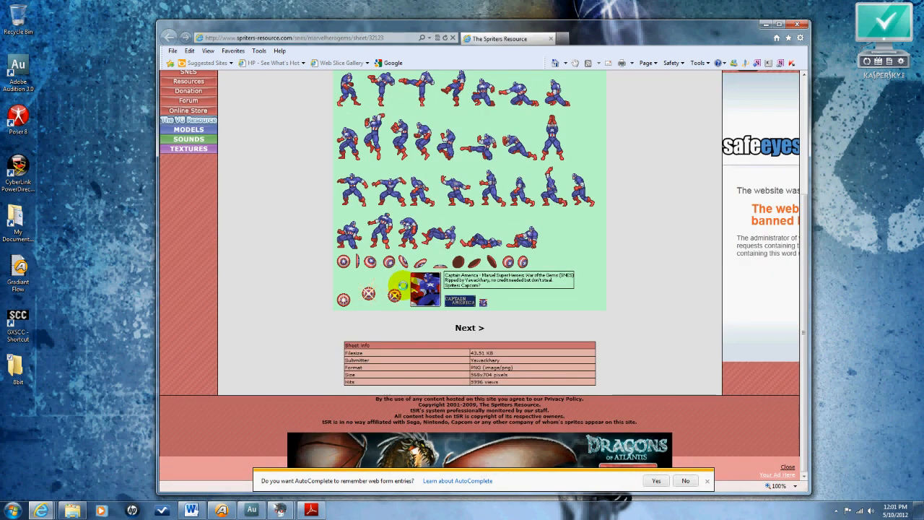
{"action": "scroll", "coordinate": [406, 291], "scroll_direction": "up", "scroll_amount": 2}
{"action": "scroll", "coordinate": [406, 292], "scroll_direction": "down", "scroll_amount": 3}
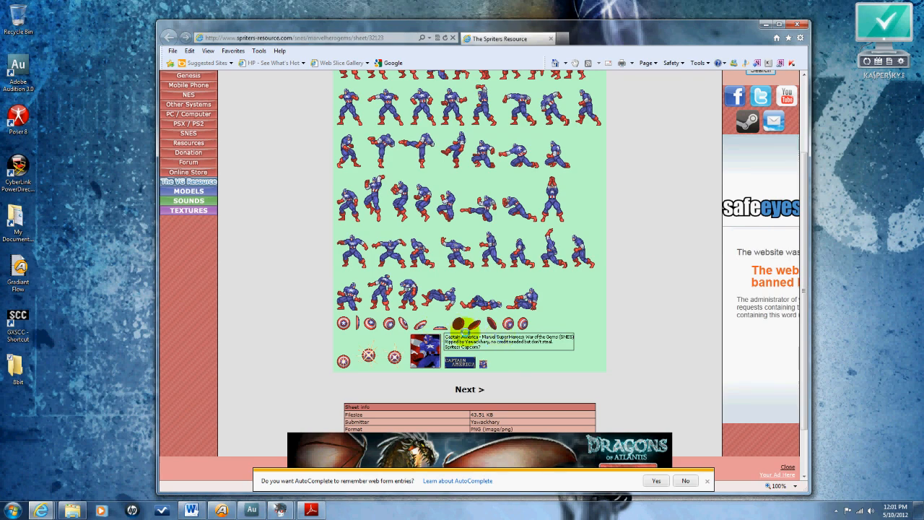
{"action": "scroll", "coordinate": [445, 294], "scroll_direction": "up", "scroll_amount": 5}
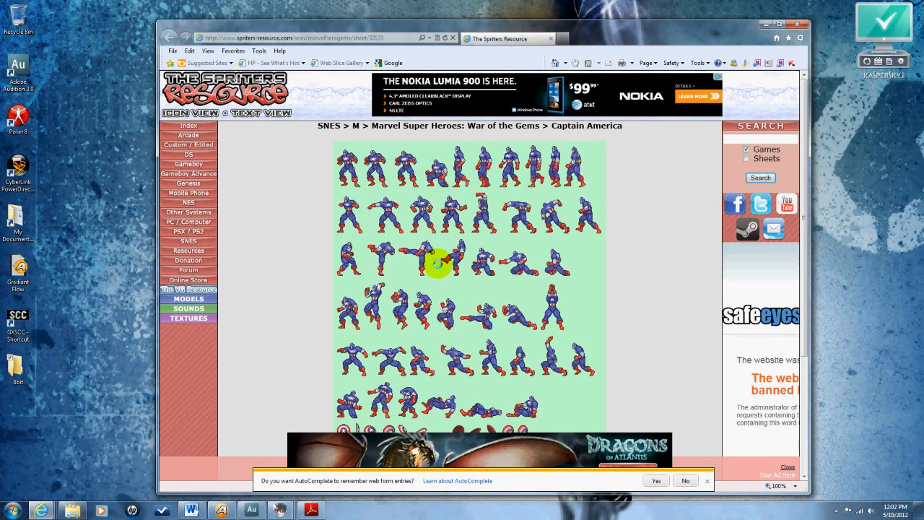
Move the browser window aside and create a desktop folder named Captain America.
{"action": "left_click_drag", "start_coordinate": [469, 26], "coordinate": [698, 22]}
{"action": "right_click", "coordinate": [328, 184]}
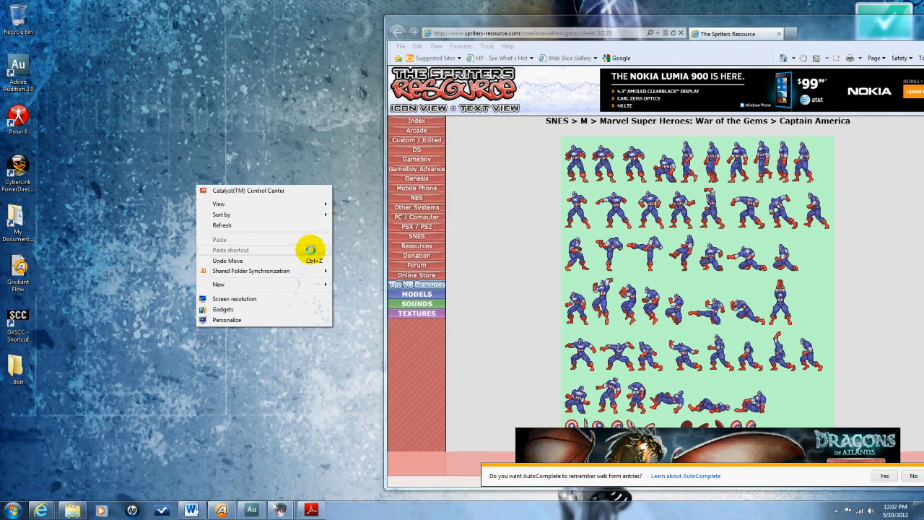
{"action": "mouse_move", "coordinate": [277, 289]}
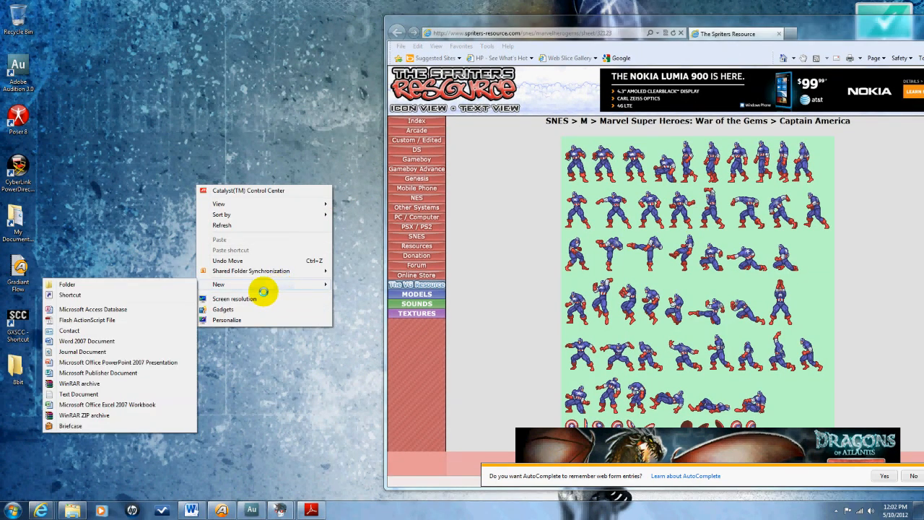
{"action": "left_click", "coordinate": [154, 284]}
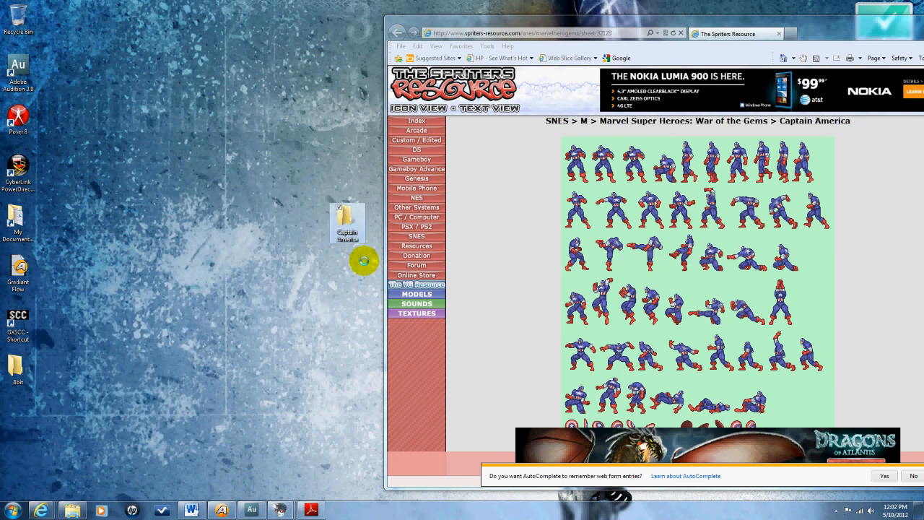
Save the War of the Gems sprite sheet image into the Captain America folder and bring the browser window back to the middle.
{"action": "double_click", "coordinate": [342, 216]}
{"action": "left_click_drag", "start_coordinate": [585, 181], "coordinate": [239, 291]}
{"action": "left_click", "coordinate": [484, 260]}
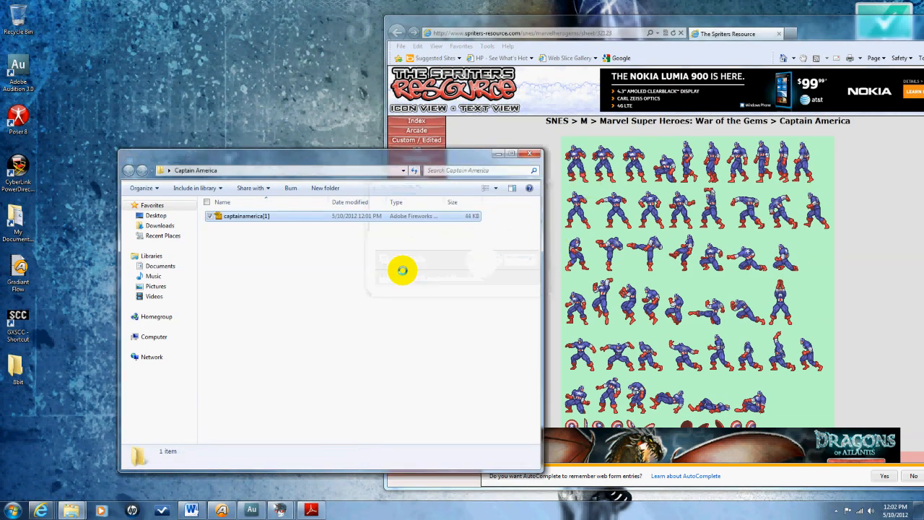
{"action": "left_click_drag", "start_coordinate": [888, 25], "coordinate": [707, 30]}
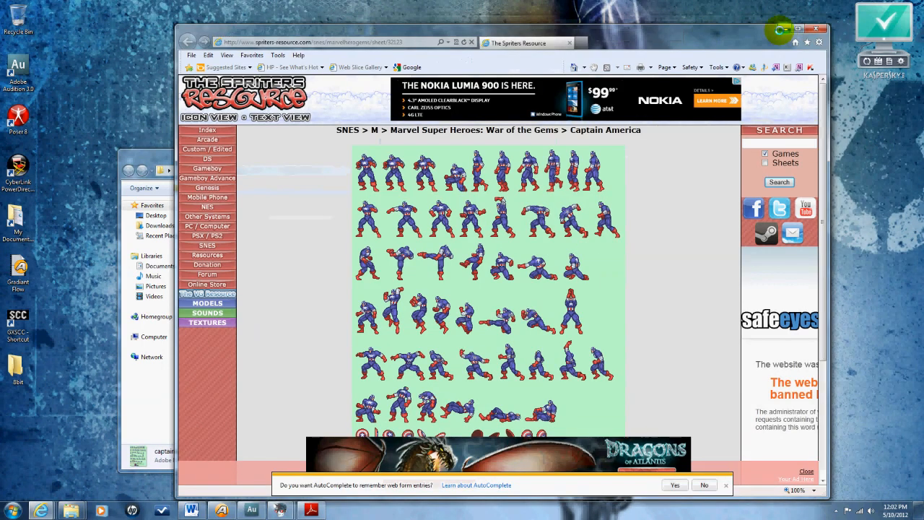
Minimize the browser window and move the Captain America folder window toward the middle of the desktop.
{"action": "left_click", "coordinate": [784, 29]}
{"action": "left_click_drag", "start_coordinate": [327, 149], "coordinate": [445, 54]}
{"action": "left_click", "coordinate": [13, 511]}
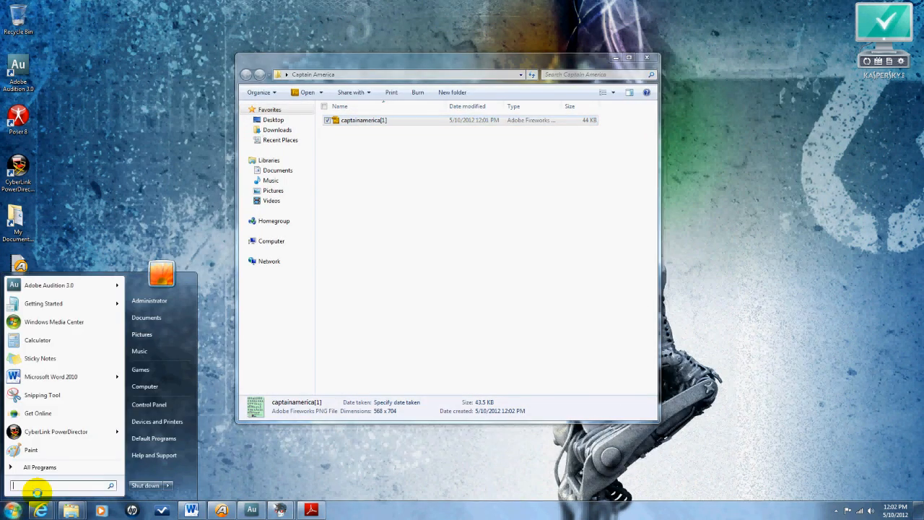
{"action": "type", "text": "grimp"}
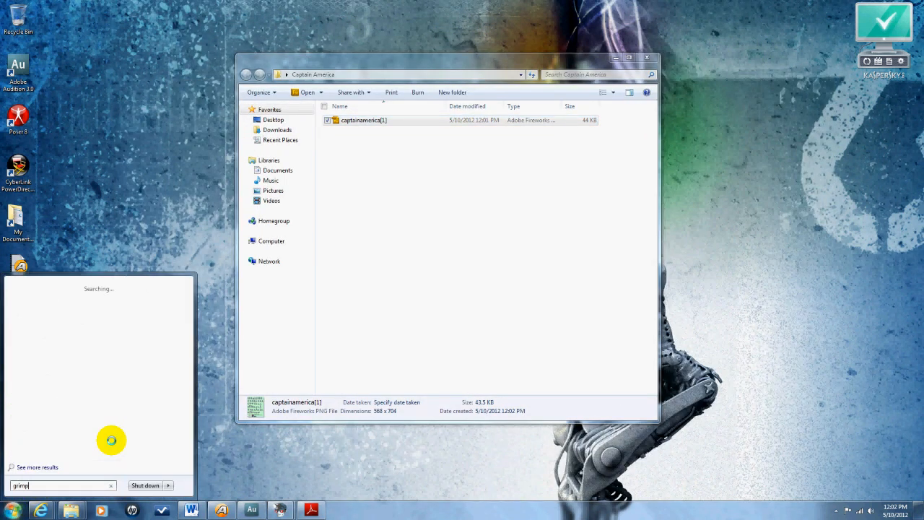
{"action": "key", "text": "Return"}
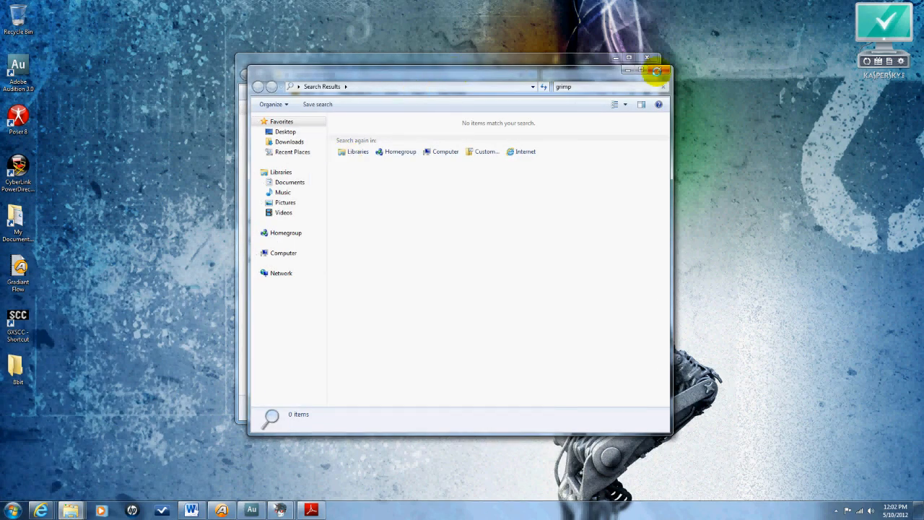
{"action": "left_click", "coordinate": [657, 71]}
Search the computer for gimp and launch GIMP 2.
{"action": "left_click", "coordinate": [13, 510]}
{"action": "type", "text": "grimp"}
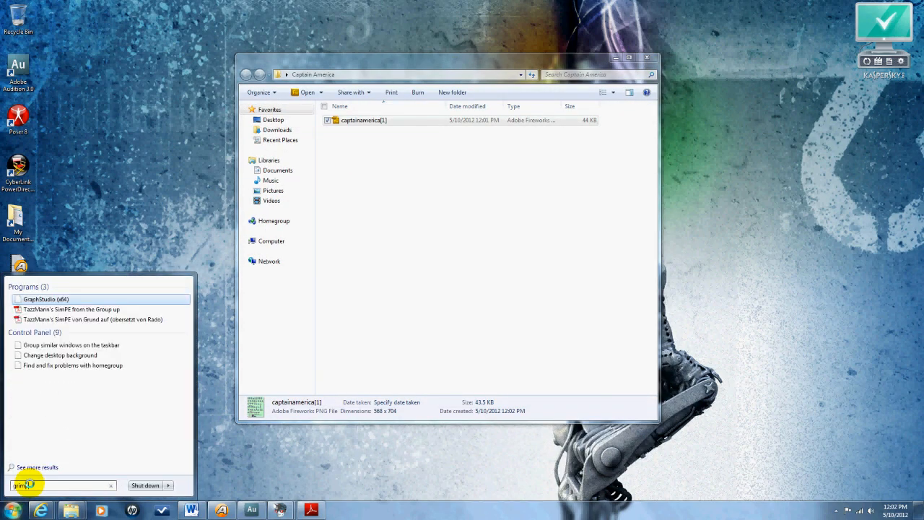
{"action": "key", "text": "BackSpace"}
{"action": "key", "text": "BackSpace"}
{"action": "key", "text": "BackSpace"}
{"action": "key", "text": "BackSpace"}
{"action": "type", "text": "imp"}
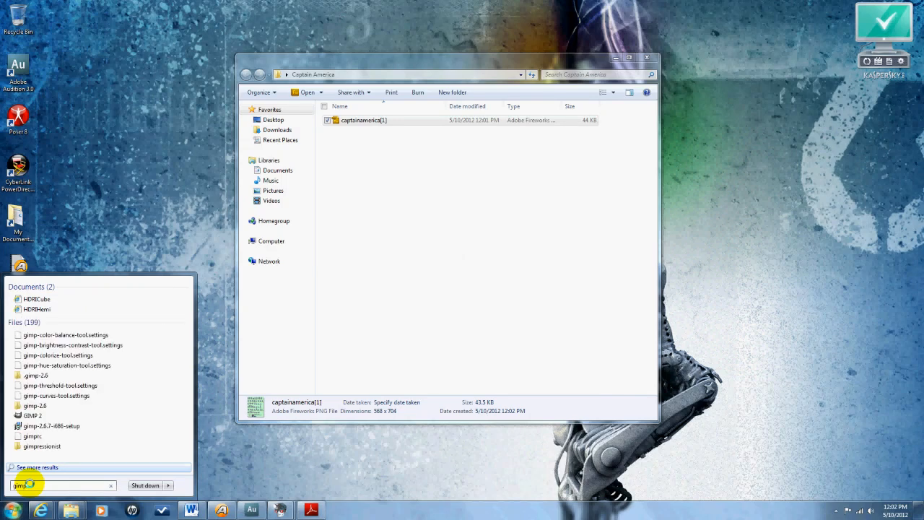
{"action": "left_click", "coordinate": [36, 415]}
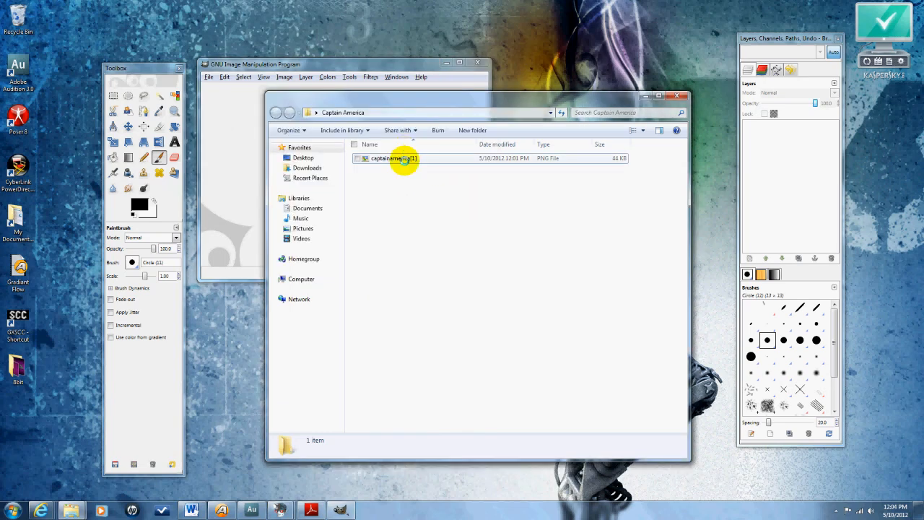
Duplicate the captainamerica[1] image in the Captain America folder and rename the copy captainamerica[1] Ricky.
{"action": "left_click", "coordinate": [401, 159]}
{"action": "left_click", "coordinate": [423, 211]}
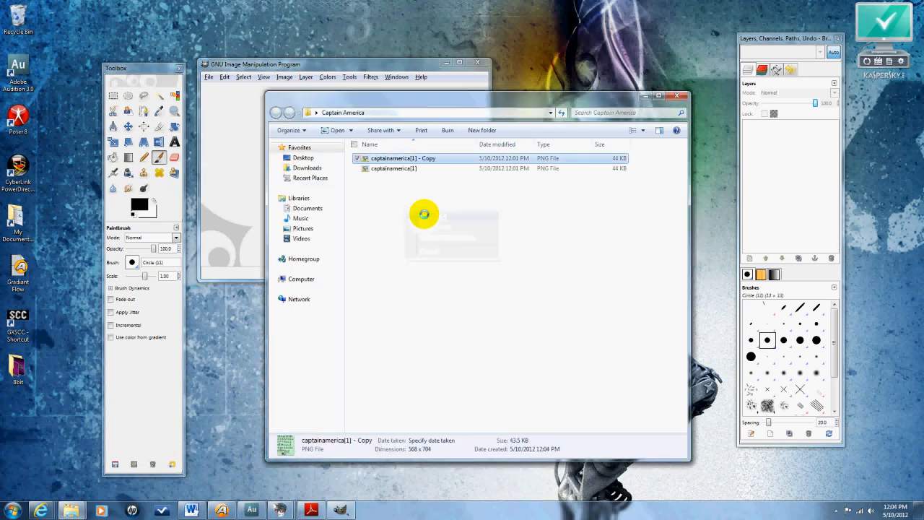
{"action": "right_click", "coordinate": [417, 158]}
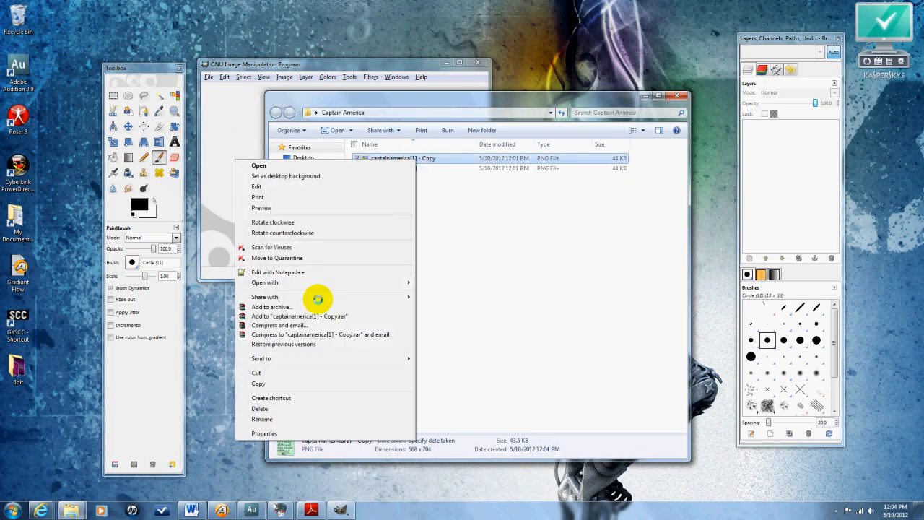
{"action": "left_click", "coordinate": [299, 419]}
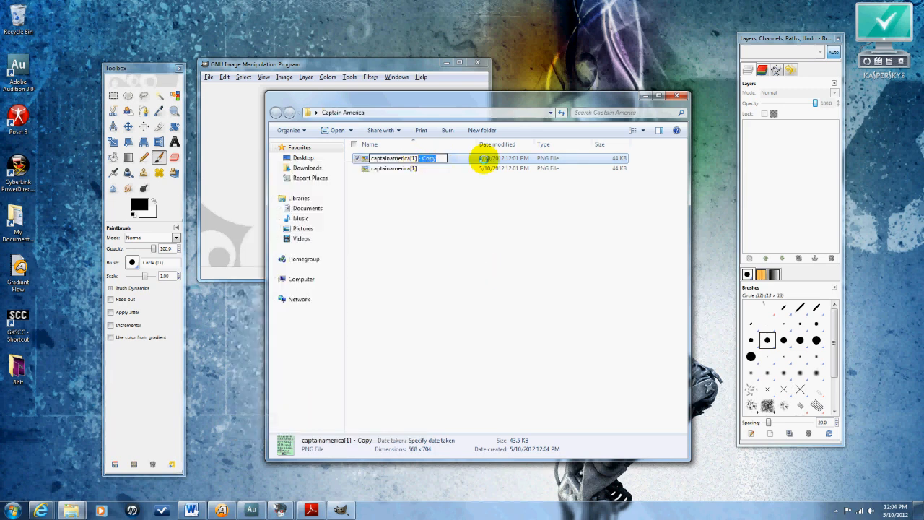
{"action": "type", "text": "Ricky"}
{"action": "key", "text": "Return"}
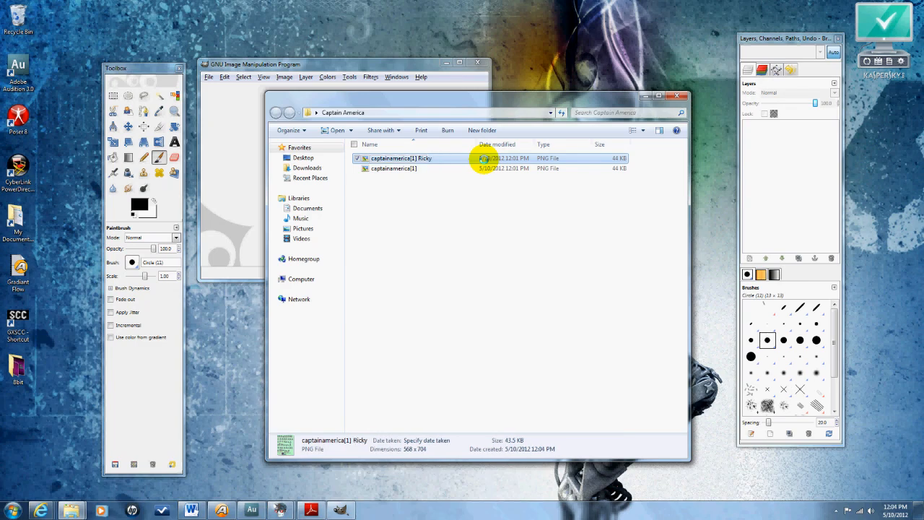
Open the captainamerica[1] Ricky image in GIMP, enlarge its image window and move the Layers dock out of its way.
{"action": "left_click_drag", "start_coordinate": [450, 160], "coordinate": [248, 137]}
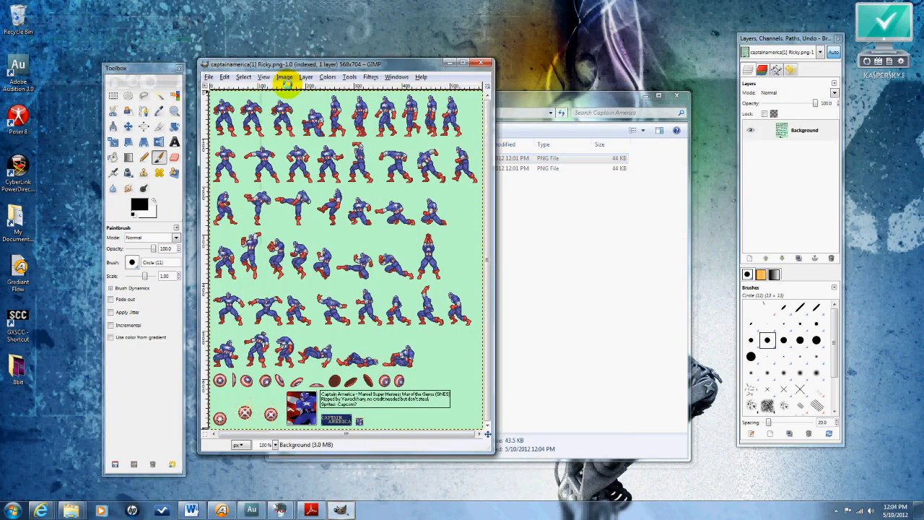
{"action": "left_click_drag", "start_coordinate": [488, 451], "coordinate": [571, 495]}
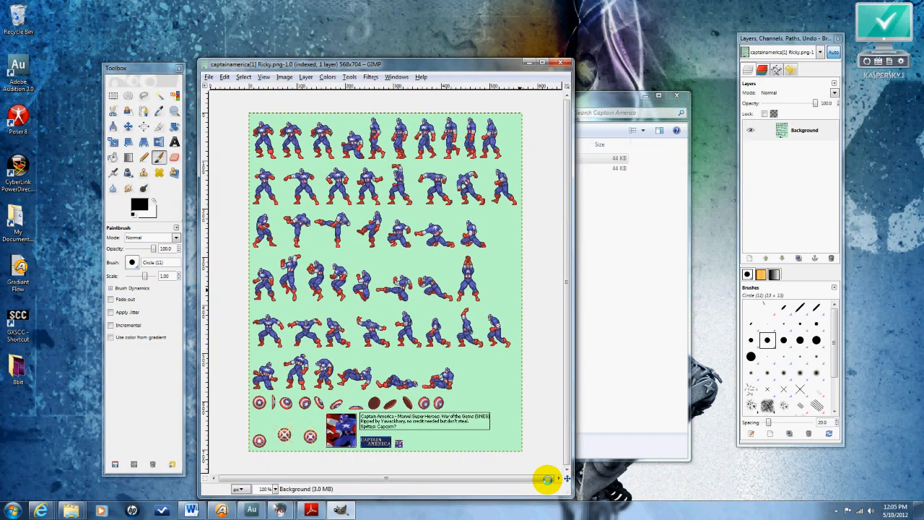
{"action": "left_click_drag", "start_coordinate": [434, 67], "coordinate": [436, 34]}
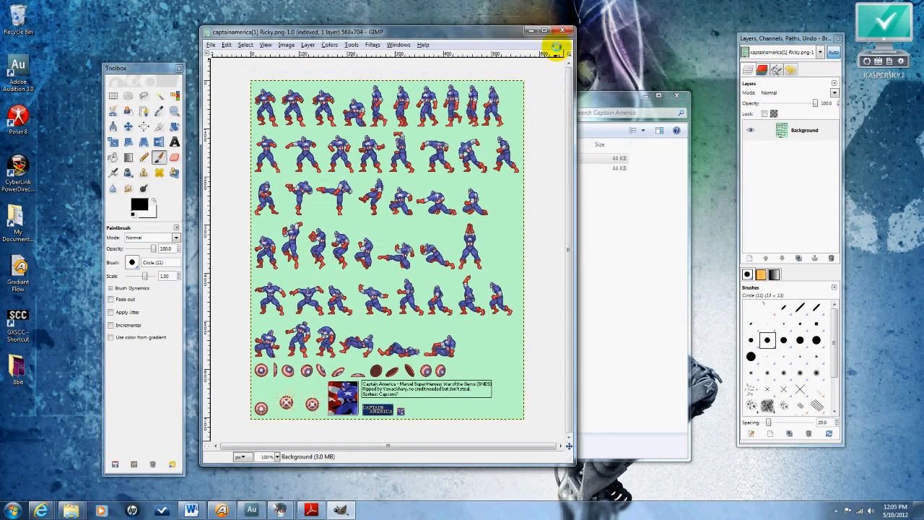
{"action": "left_click_drag", "start_coordinate": [575, 121], "coordinate": [794, 128]}
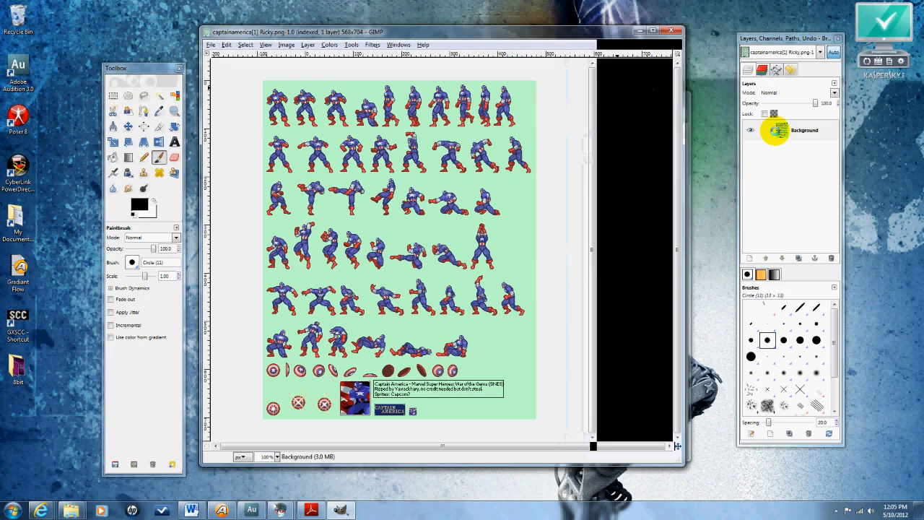
{"action": "scroll", "coordinate": [443, 217], "scroll_direction": "up", "scroll_amount": 2, "text": "ctrl"}
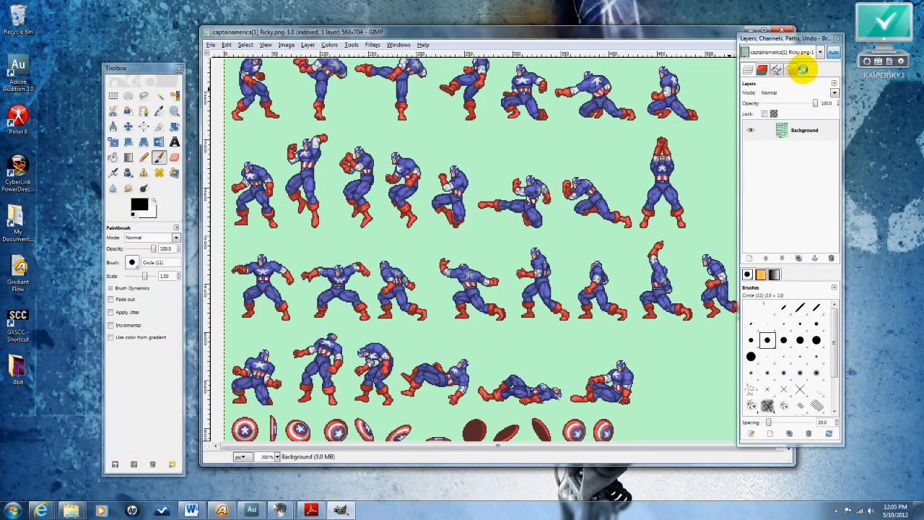
{"action": "left_click_drag", "start_coordinate": [772, 41], "coordinate": [864, 48]}
Widen the sprite sheet's canvas to 880 pixels, keeping the 704-pixel height and resizing all layers.
{"action": "scroll", "coordinate": [580, 289], "scroll_direction": "down", "scroll_amount": 3}
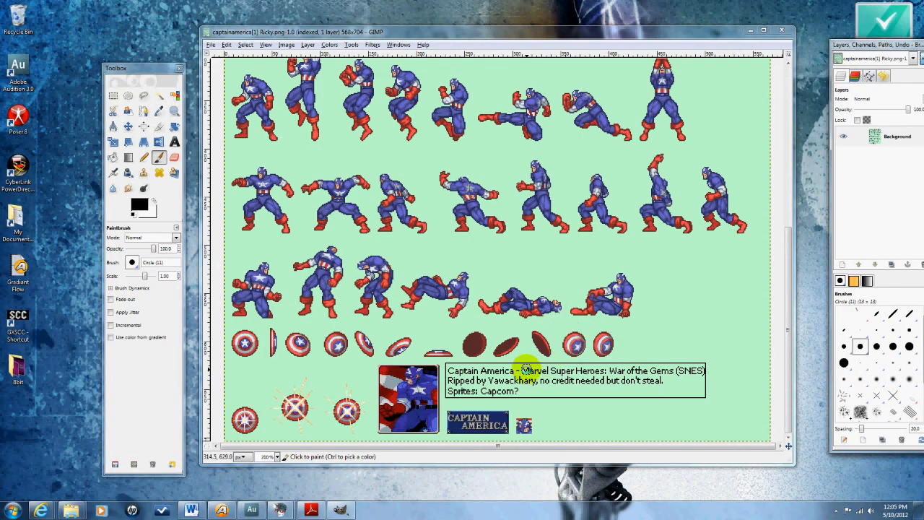
{"action": "scroll", "coordinate": [526, 368], "scroll_direction": "up", "scroll_amount": 10}
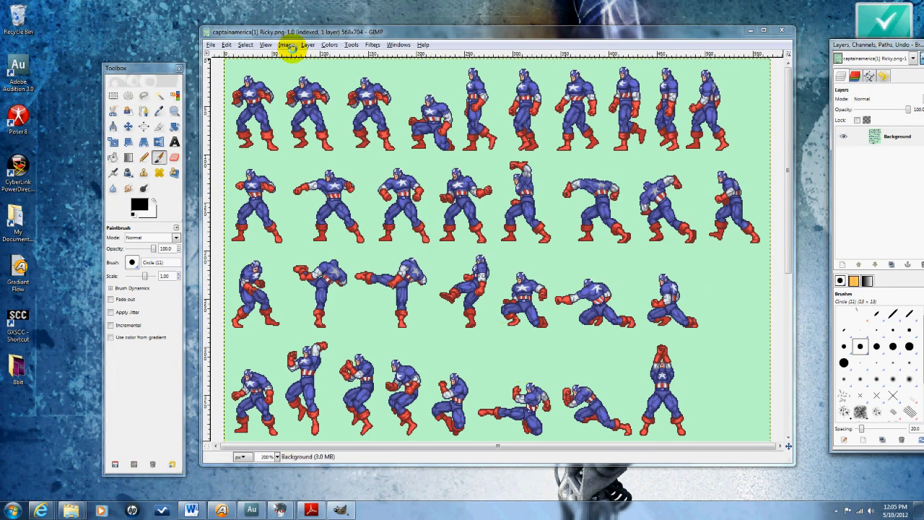
{"action": "key", "text": "1"}
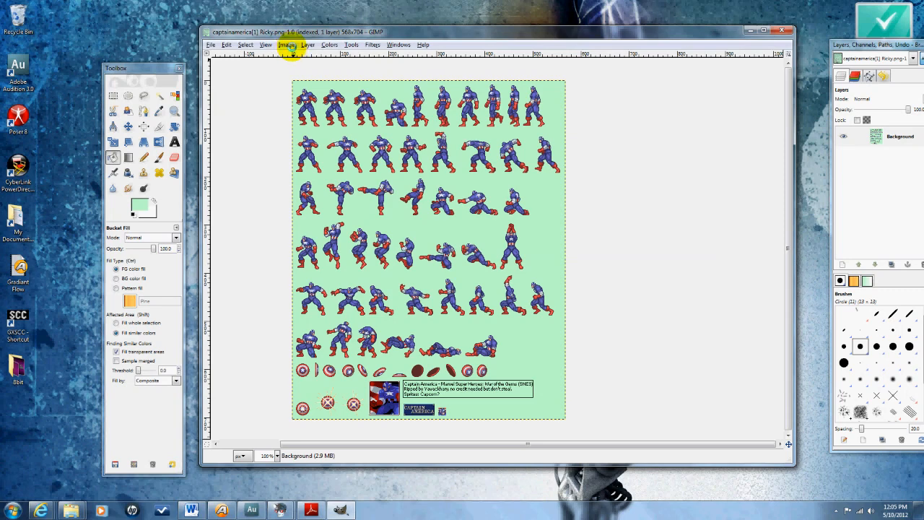
{"action": "left_click", "coordinate": [288, 45]}
{"action": "left_click", "coordinate": [326, 91]}
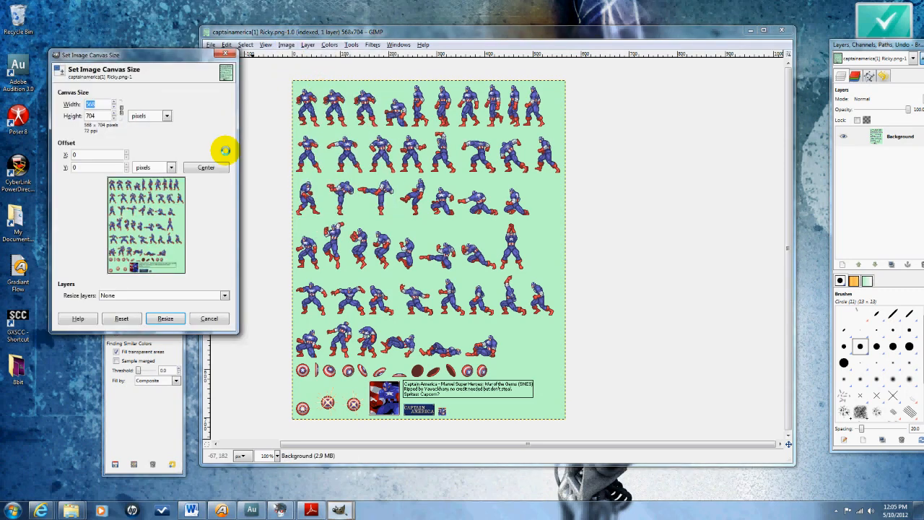
{"action": "left_click_drag", "start_coordinate": [149, 57], "coordinate": [293, 137]}
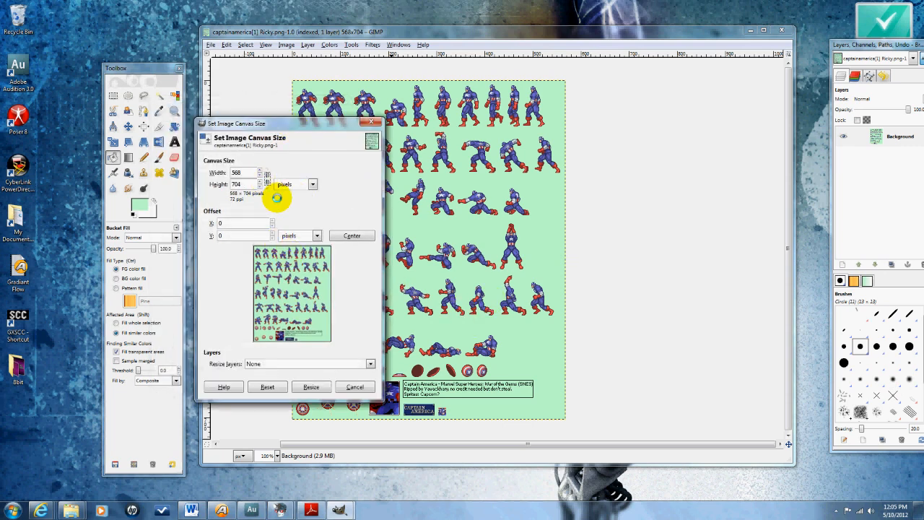
{"action": "left_click", "coordinate": [310, 364]}
{"action": "left_click", "coordinate": [311, 385]}
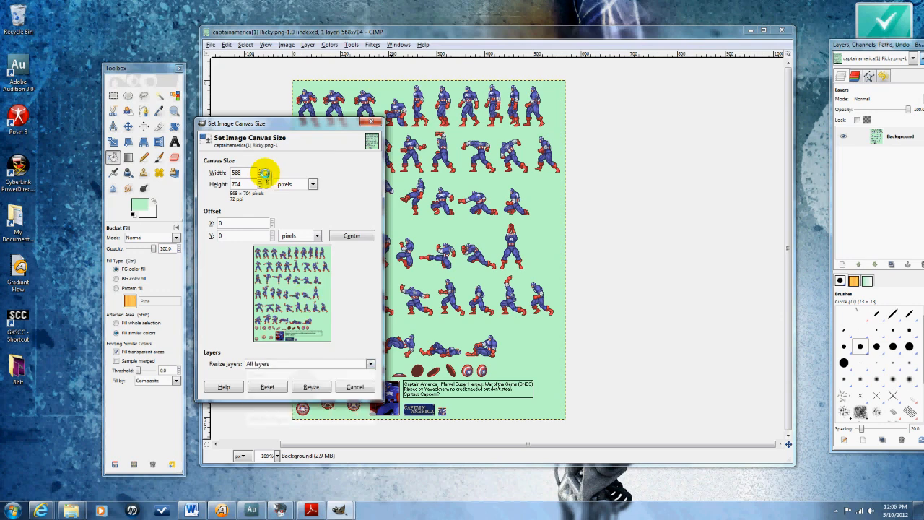
{"action": "left_click_drag", "start_coordinate": [264, 172], "coordinate": [259, 171]}
{"action": "left_click", "coordinate": [259, 171]}
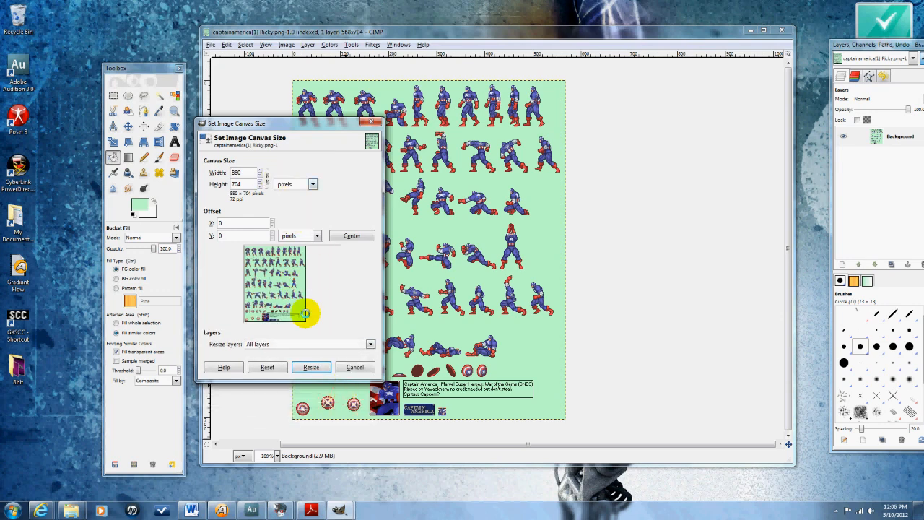
{"action": "left_click", "coordinate": [311, 367]}
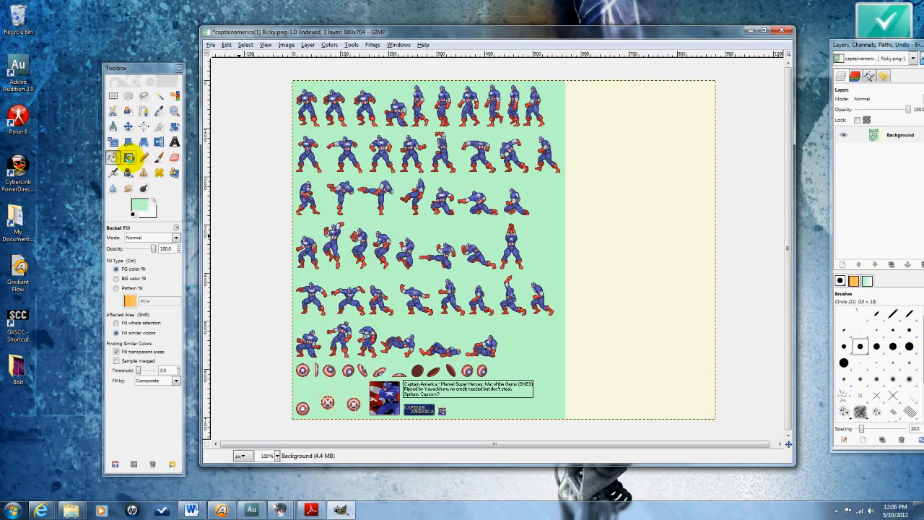
Pick the sheet's light green background color and bucket-fill the added cream-colored canvas area with it.
{"action": "left_click", "coordinate": [159, 110]}
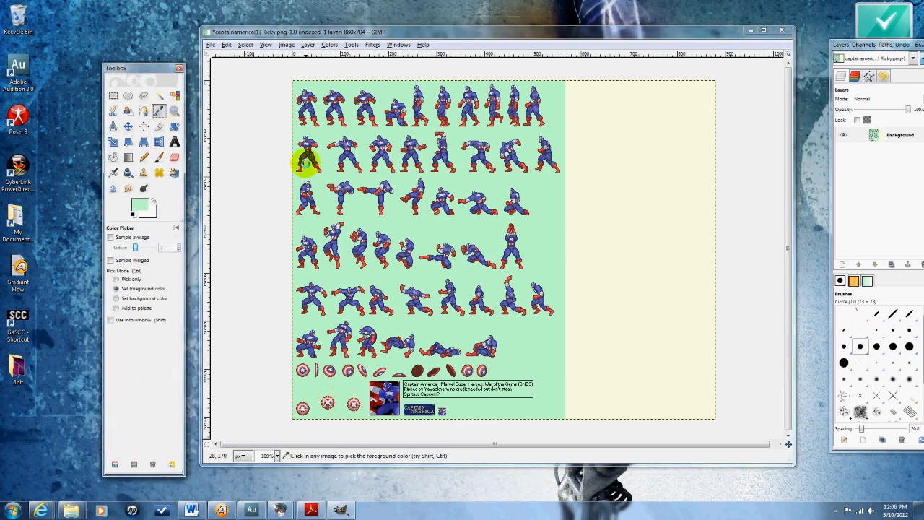
{"action": "left_click", "coordinate": [319, 185]}
{"action": "left_click", "coordinate": [113, 157]}
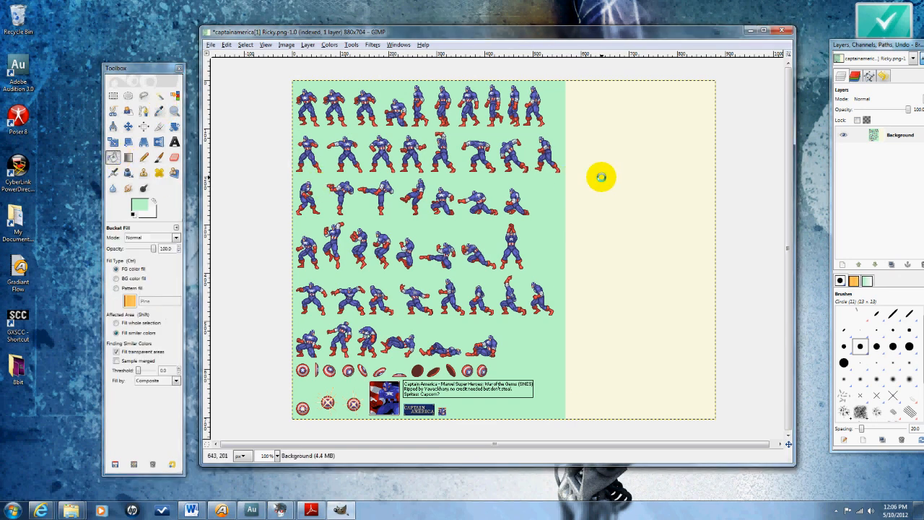
{"action": "left_click", "coordinate": [600, 175]}
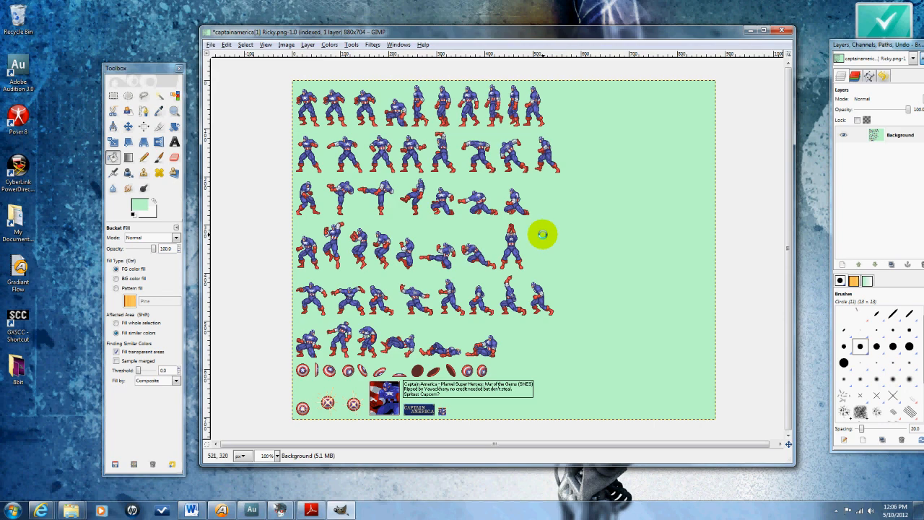
Copy the first standing pose in the top row, paste it into the empty green area beside the sprites and anchor it.
{"action": "scroll", "coordinate": [530, 237], "scroll_direction": "up", "scroll_amount": 2}
{"action": "scroll", "coordinate": [503, 246], "scroll_direction": "up", "scroll_amount": 2}
{"action": "scroll", "coordinate": [502, 247], "scroll_direction": "up", "scroll_amount": 1}
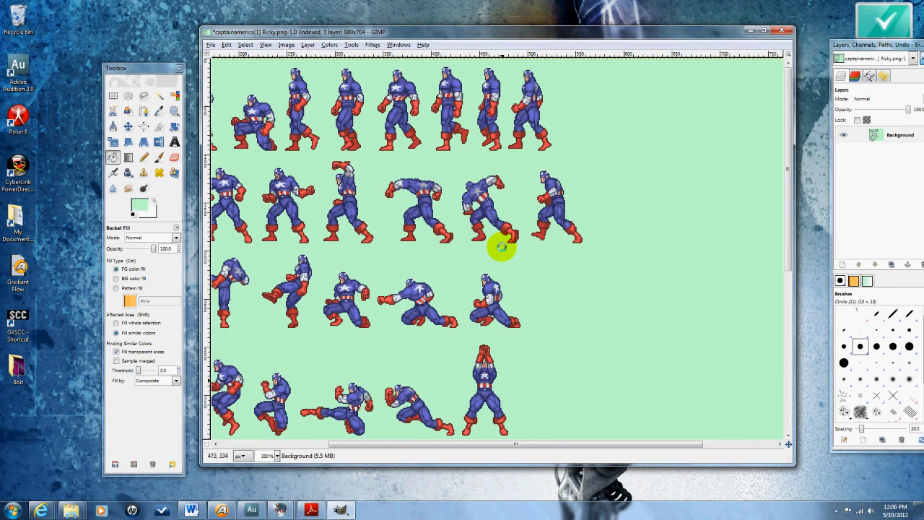
{"action": "scroll", "coordinate": [499, 242], "scroll_direction": "left", "scroll_amount": 5}
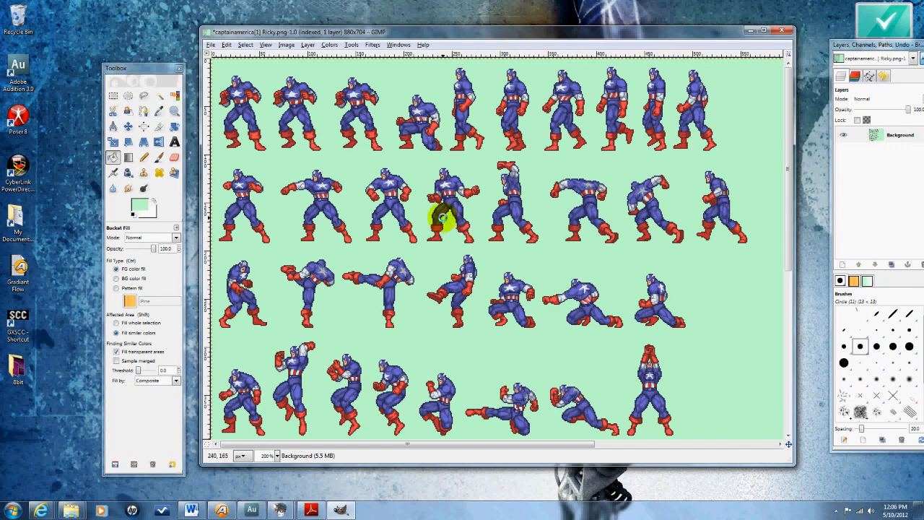
{"action": "scroll", "coordinate": [424, 242], "scroll_direction": "down", "scroll_amount": 6}
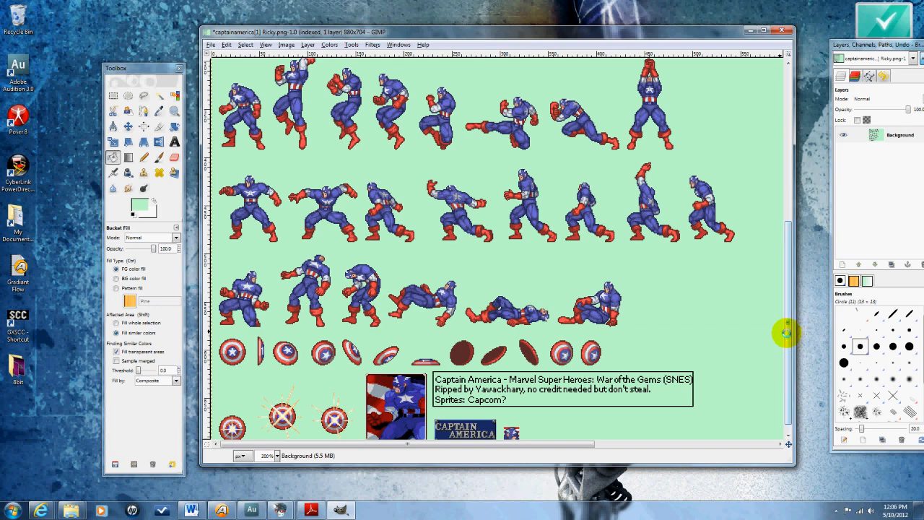
{"action": "left_click_drag", "start_coordinate": [786, 332], "coordinate": [757, 128]}
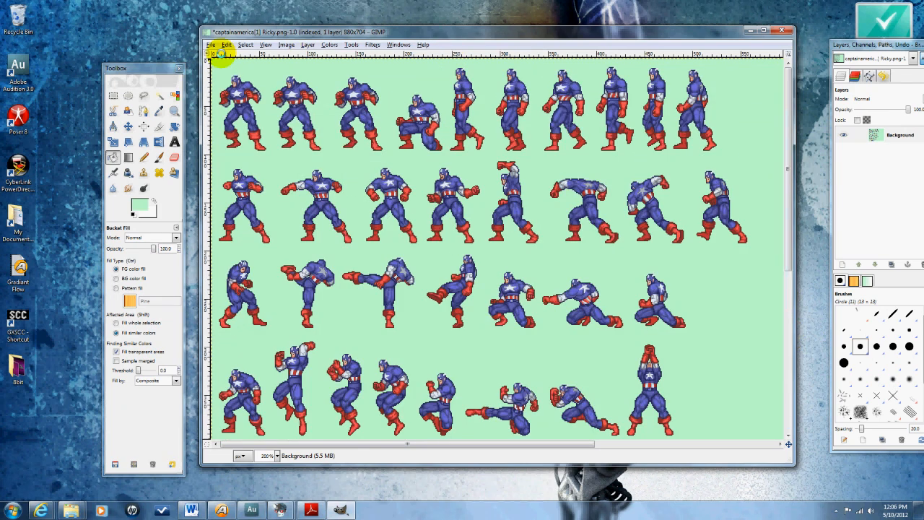
{"action": "left_click", "coordinate": [113, 95]}
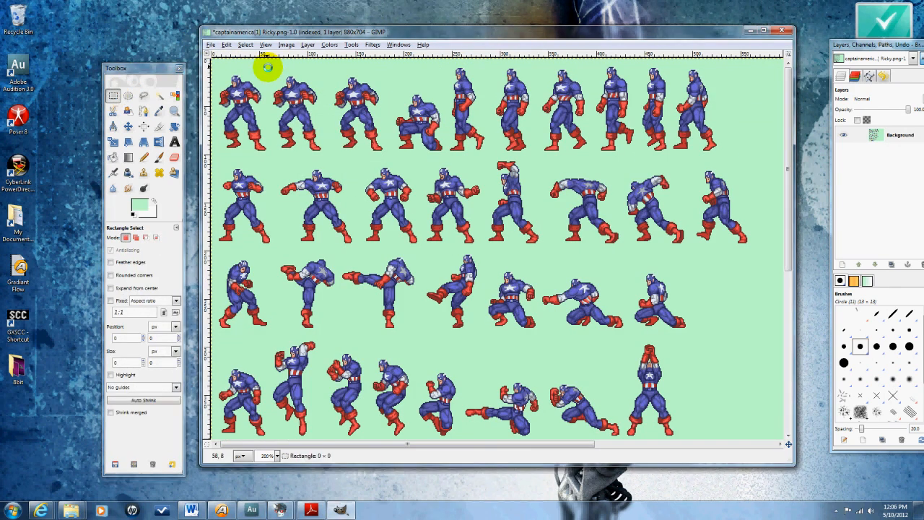
{"action": "left_click_drag", "start_coordinate": [267, 67], "coordinate": [215, 148]}
{"action": "key", "text": "ctrl+c"}
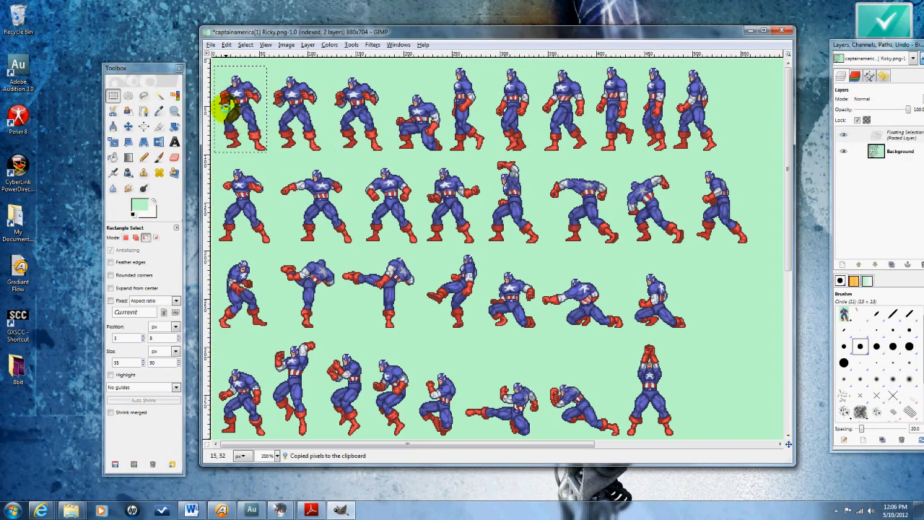
{"action": "key", "text": "ctrl+v"}
{"action": "left_click_drag", "start_coordinate": [462, 194], "coordinate": [691, 167]}
{"action": "left_click", "coordinate": [567, 186]}
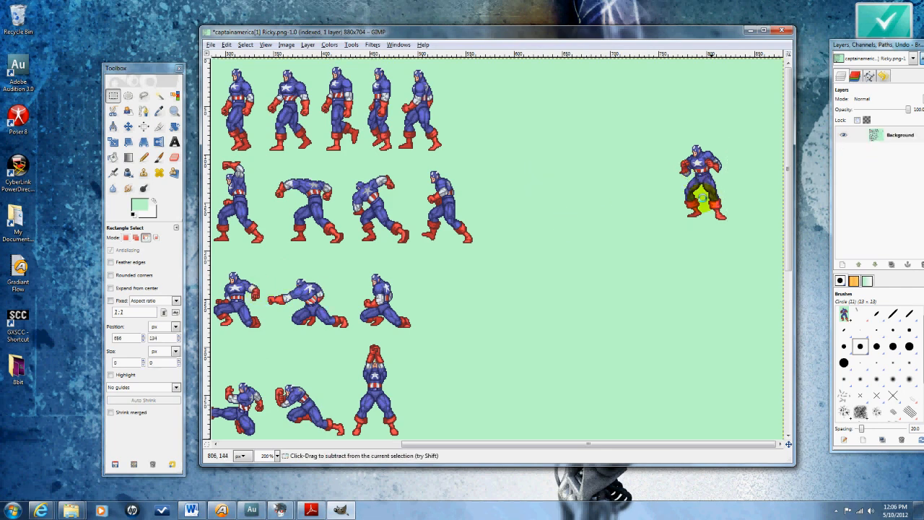
{"action": "left_click_drag", "start_coordinate": [619, 446], "coordinate": [423, 423]}
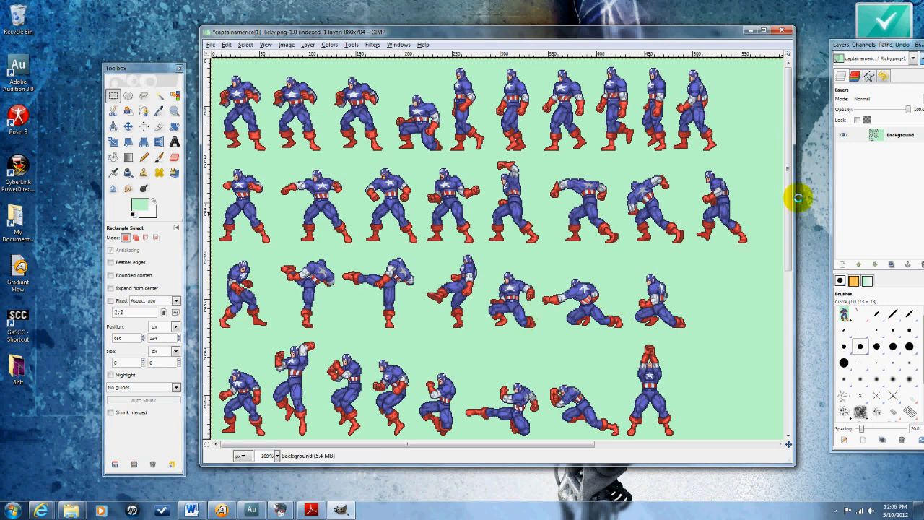
{"action": "left_click_drag", "start_coordinate": [793, 207], "coordinate": [767, 197]}
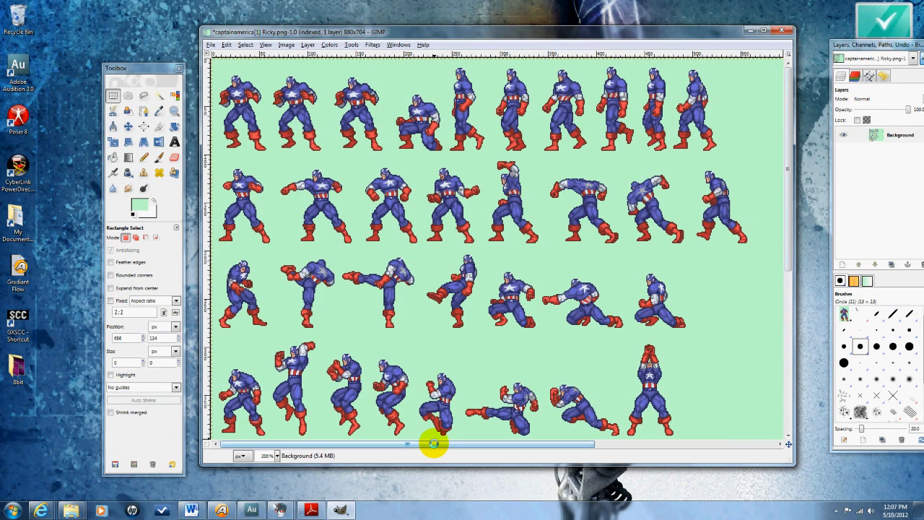
Copy the head of the separate standing pose, about 12 × 13 px, paste it into the empty green area beside the figure and anchor it.
{"action": "left_click_drag", "start_coordinate": [434, 445], "coordinate": [666, 433]}
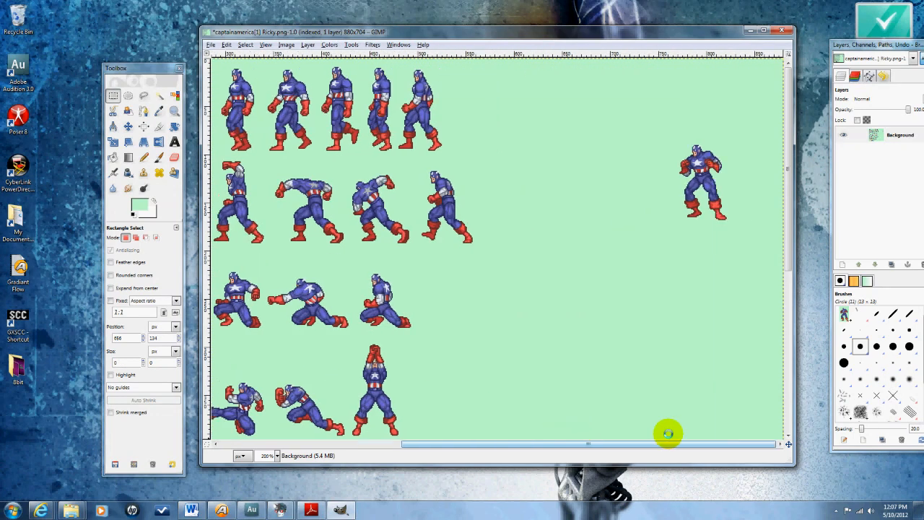
{"action": "scroll", "coordinate": [713, 153], "scroll_direction": "up", "scroll_amount": 3}
{"action": "scroll", "coordinate": [712, 152], "scroll_direction": "up", "scroll_amount": 2}
{"action": "scroll", "coordinate": [712, 181], "scroll_direction": "up", "scroll_amount": 2}
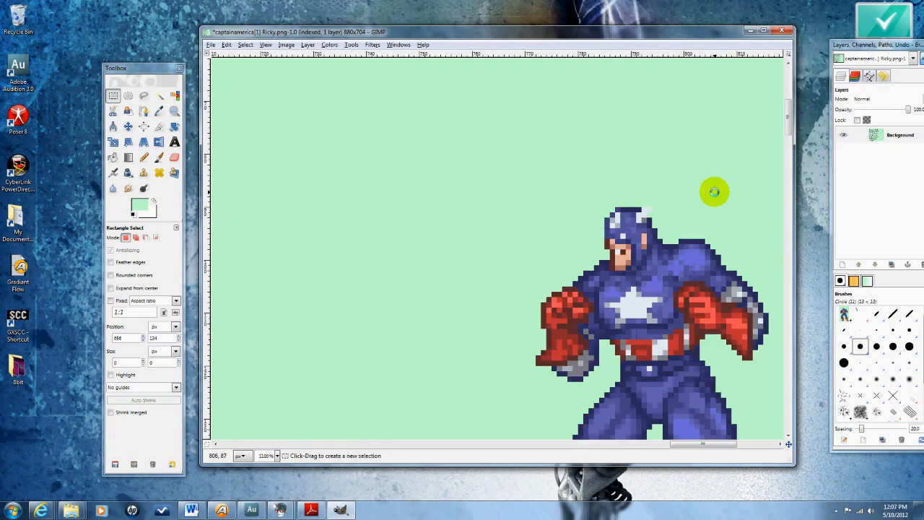
{"action": "left_click_drag", "start_coordinate": [606, 188], "coordinate": [666, 274]}
{"action": "left_click_drag", "start_coordinate": [637, 207], "coordinate": [363, 169]}
{"action": "key", "text": "ctrl+v"}
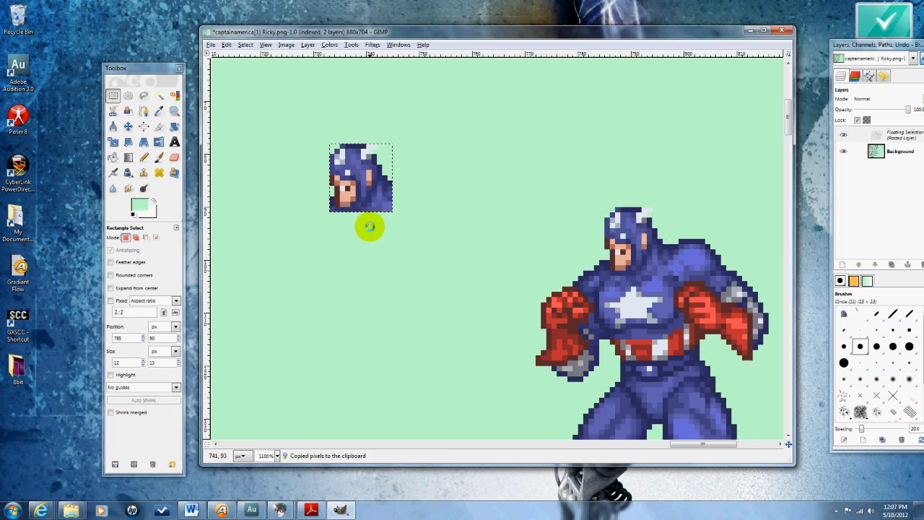
{"action": "scroll", "coordinate": [369, 227], "scroll_direction": "left", "scroll_amount": 3}
{"action": "left_click_drag", "start_coordinate": [493, 192], "coordinate": [361, 229]}
{"action": "left_click", "coordinate": [354, 251]}
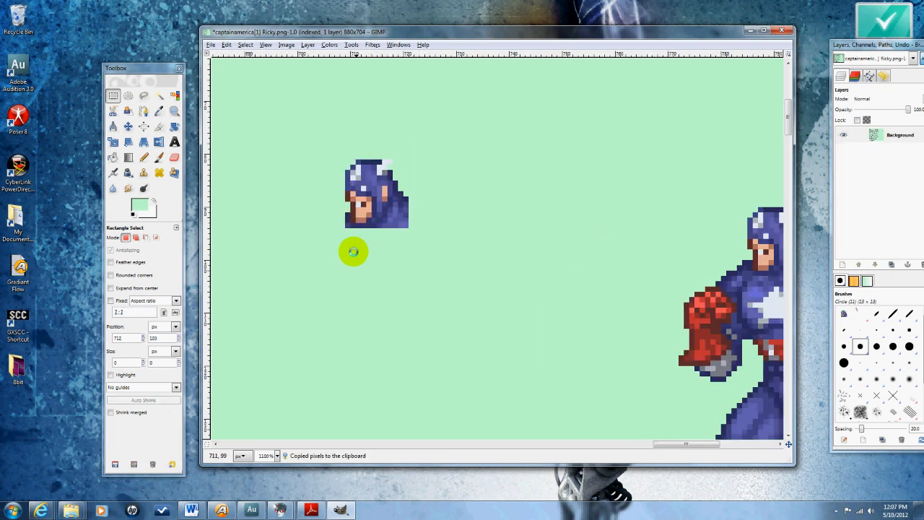
Paint over the leftover shoulder pixels around the copied head in the background green, using the Pencil at scale 0.01.
{"action": "left_click", "coordinate": [159, 157]}
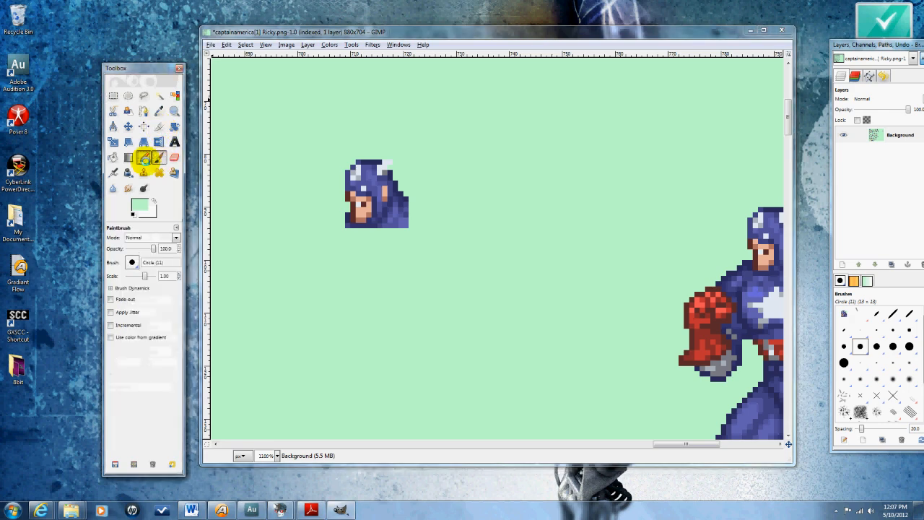
{"action": "left_click", "coordinate": [144, 157]}
{"action": "left_click_drag", "start_coordinate": [145, 276], "coordinate": [88, 277]}
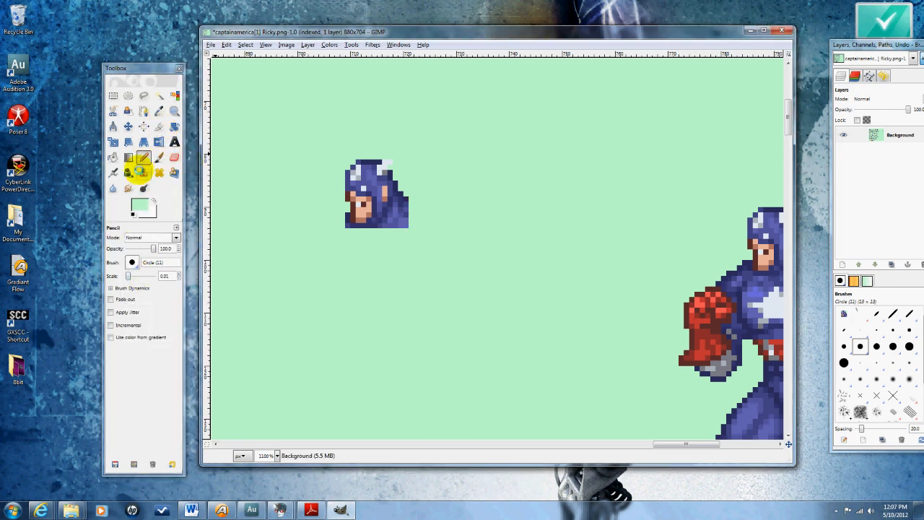
{"action": "left_click", "coordinate": [159, 110]}
{"action": "left_click", "coordinate": [143, 157]}
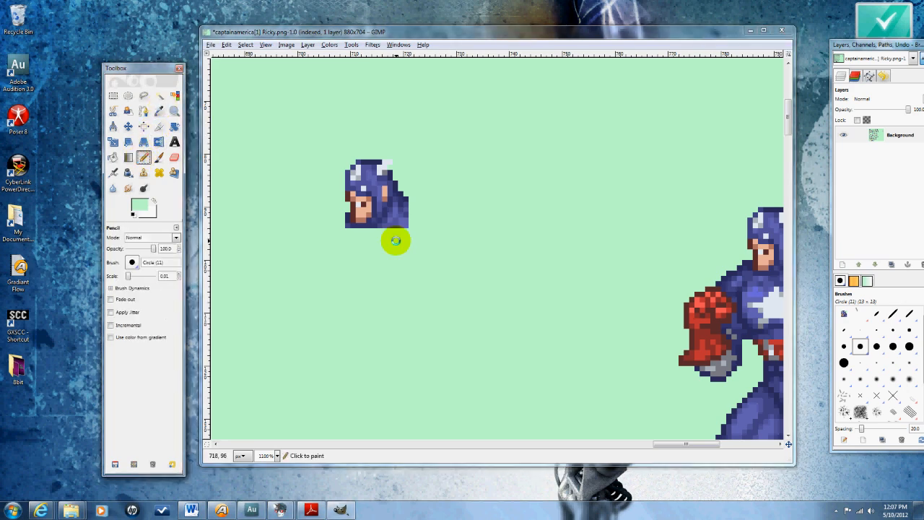
{"action": "scroll", "coordinate": [396, 241], "scroll_direction": "up", "scroll_amount": 2}
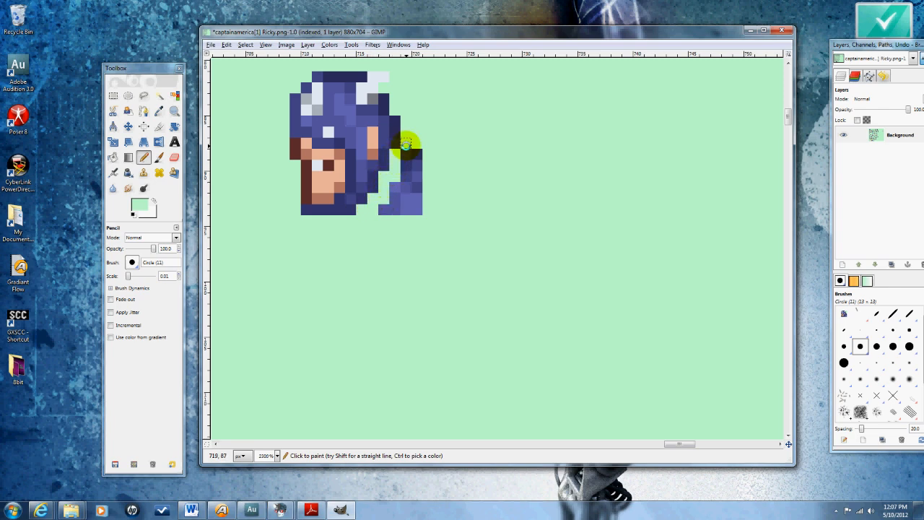
{"action": "mouse_move", "coordinate": [407, 144]}
{"action": "left_mouse_down"}
{"action": "mouse_move", "coordinate": [360, 243]}
{"action": "mouse_move", "coordinate": [411, 145]}
{"action": "mouse_move", "coordinate": [393, 190]}
{"action": "mouse_move", "coordinate": [427, 156]}
{"action": "mouse_move", "coordinate": [402, 213]}
{"action": "left_mouse_up"}
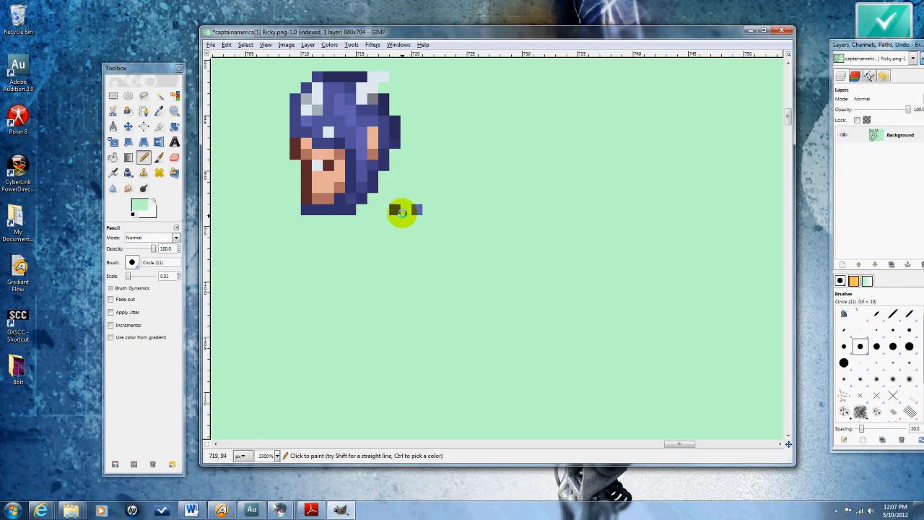
Copy the cleaned head with a selection of about 11 × 14 px and paste a duplicate directly below it.
{"action": "scroll", "coordinate": [433, 233], "scroll_direction": "down", "scroll_amount": 4}
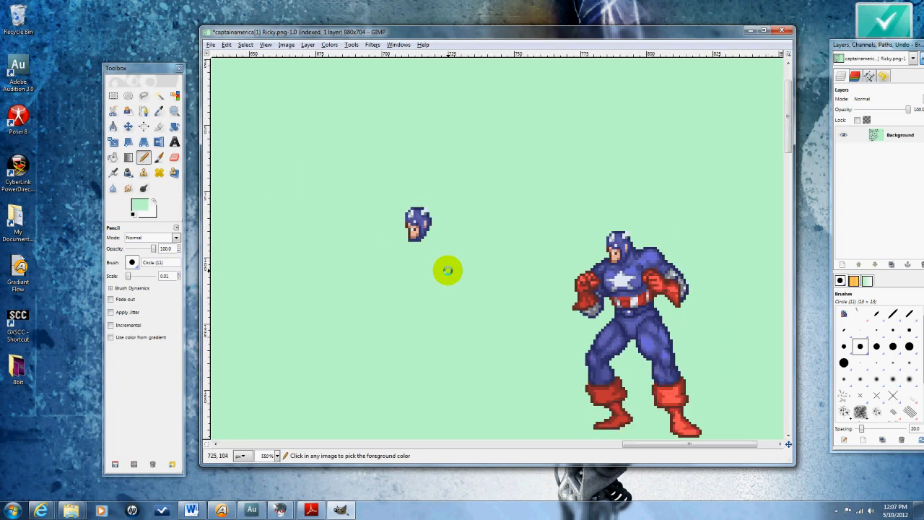
{"action": "scroll", "coordinate": [445, 272], "scroll_direction": "down", "scroll_amount": 1}
{"action": "scroll", "coordinate": [426, 231], "scroll_direction": "up", "scroll_amount": 4}
{"action": "key", "text": "r"}
{"action": "left_click_drag", "start_coordinate": [346, 113], "coordinate": [431, 220]}
{"action": "key", "text": "ctrl+c"}
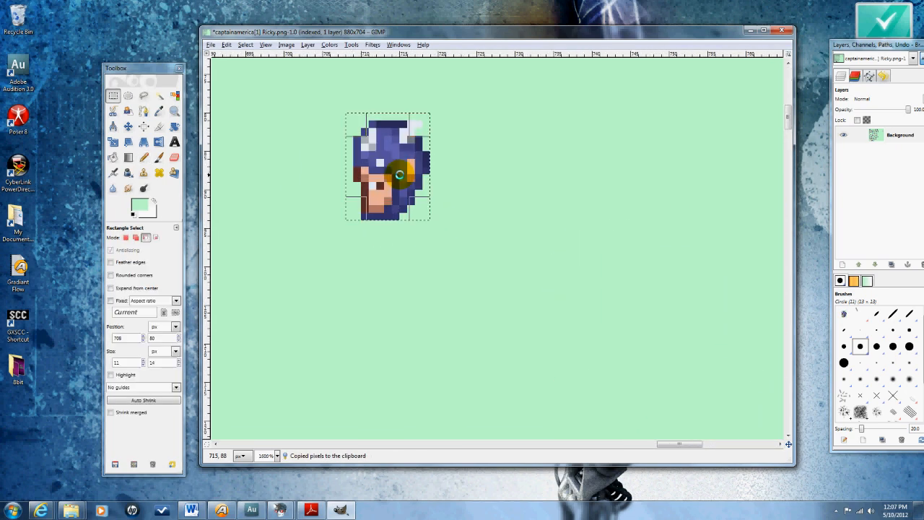
{"action": "key", "text": "ctrl+v"}
{"action": "left_click_drag", "start_coordinate": [392, 166], "coordinate": [391, 289]}
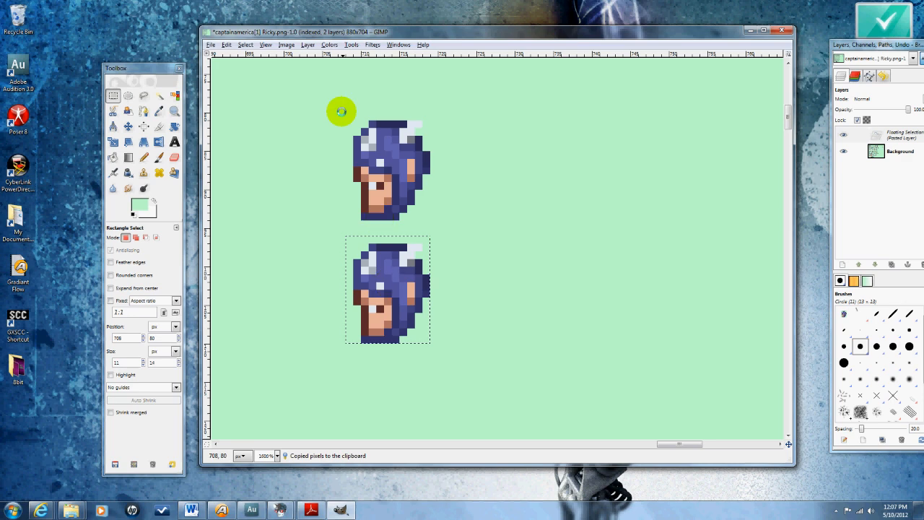
Copy both stacked heads together and paste the pair alongside, on the side away from the standing figure.
{"action": "left_click_drag", "start_coordinate": [339, 105], "coordinate": [457, 352]}
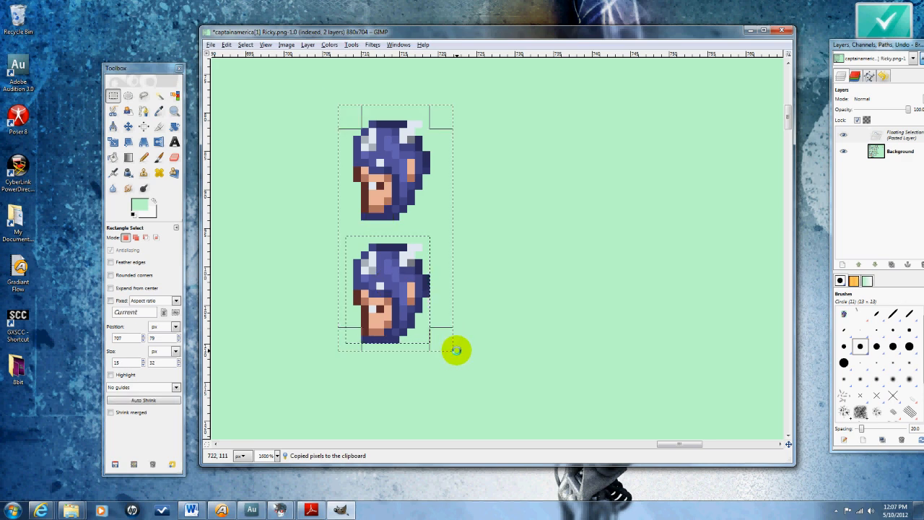
{"action": "left_click", "coordinate": [515, 371]}
{"action": "key", "text": "ctrl+c"}
{"action": "key", "text": "ctrl+v"}
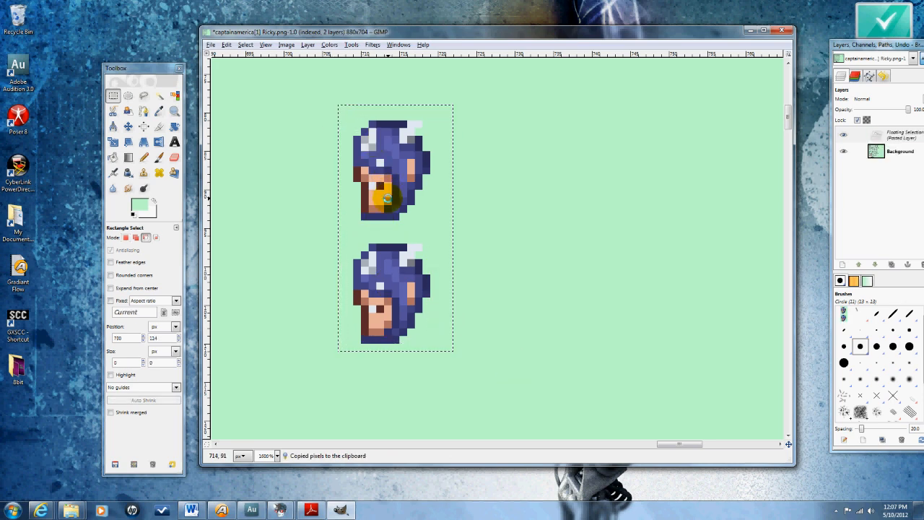
{"action": "left_click_drag", "start_coordinate": [386, 190], "coordinate": [262, 200]}
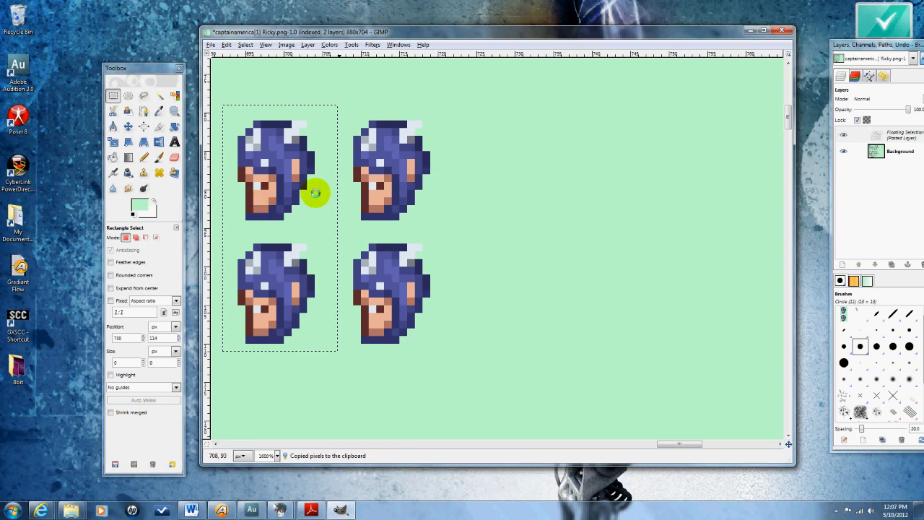
Copy the block of four heads, paste it below the originals to make eight heads, and anchor it.
{"action": "left_click_drag", "start_coordinate": [473, 89], "coordinate": [225, 351]}
{"action": "key", "text": "ctrl+c"}
{"action": "key", "text": "ctrl+v"}
{"action": "left_click_drag", "start_coordinate": [392, 234], "coordinate": [388, 442]}
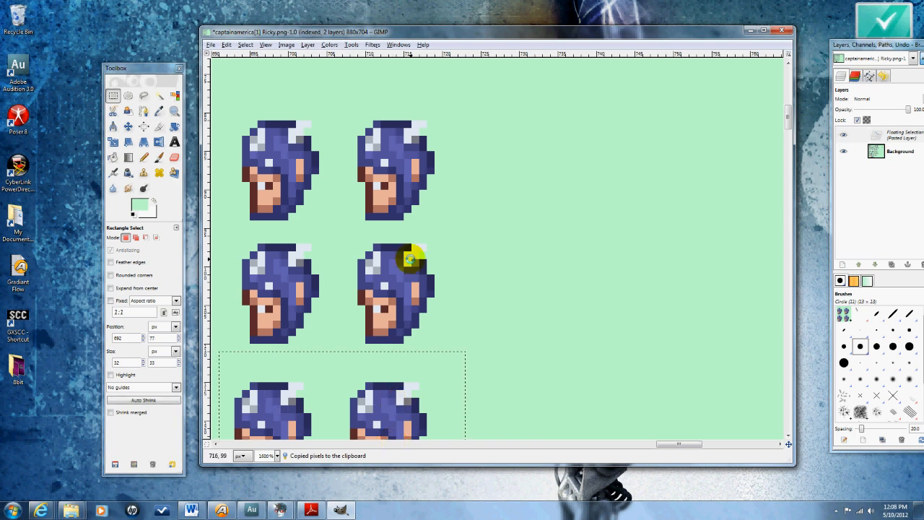
{"action": "left_click", "coordinate": [412, 258]}
{"action": "key", "text": "minus"}
{"action": "scroll", "coordinate": [414, 352], "scroll_direction": "down", "scroll_amount": 3}
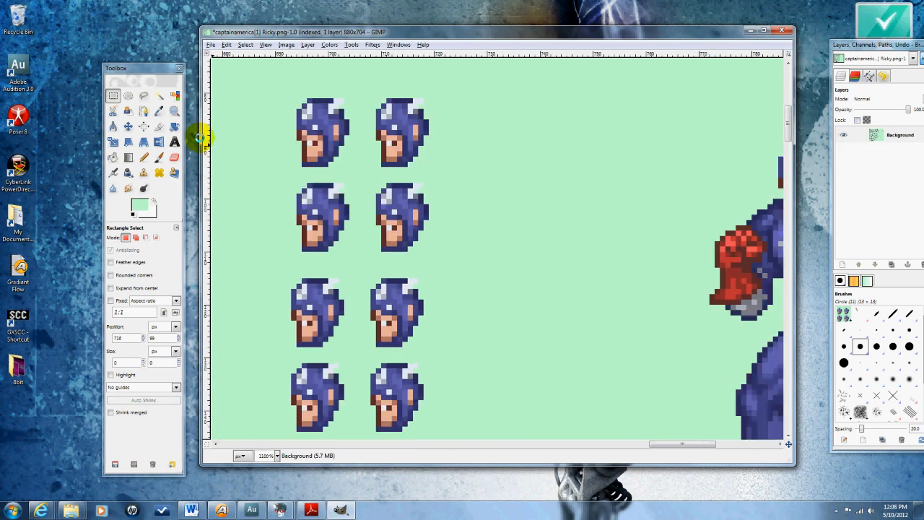
Switch to the Pencil for pixel editing on the first head in the top row of copies.
{"action": "left_click", "coordinate": [147, 158]}
{"action": "key", "text": "plus"}
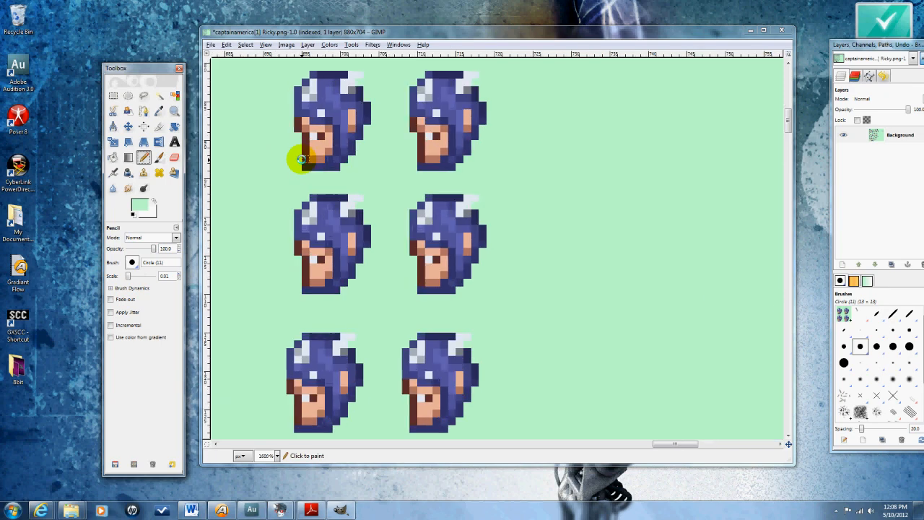
{"action": "key", "text": "plus"}
{"action": "scroll", "coordinate": [301, 197], "scroll_direction": "up", "scroll_amount": 2}
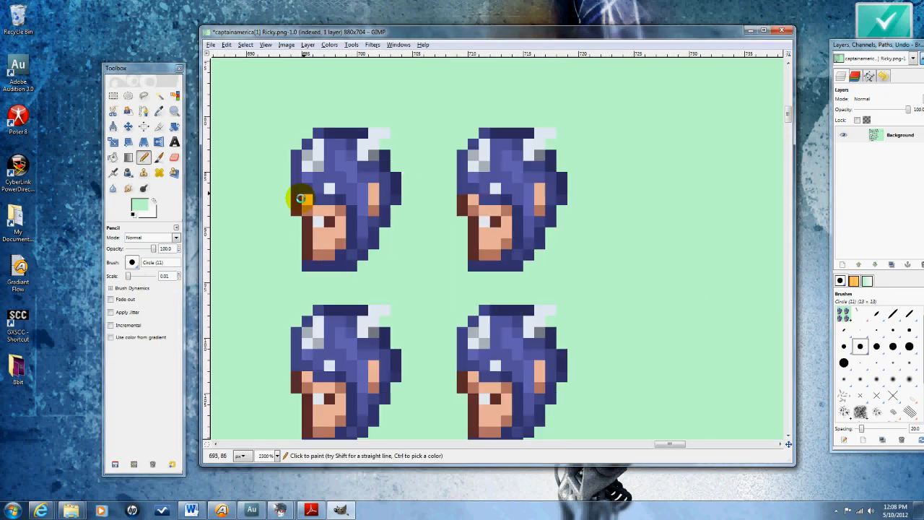